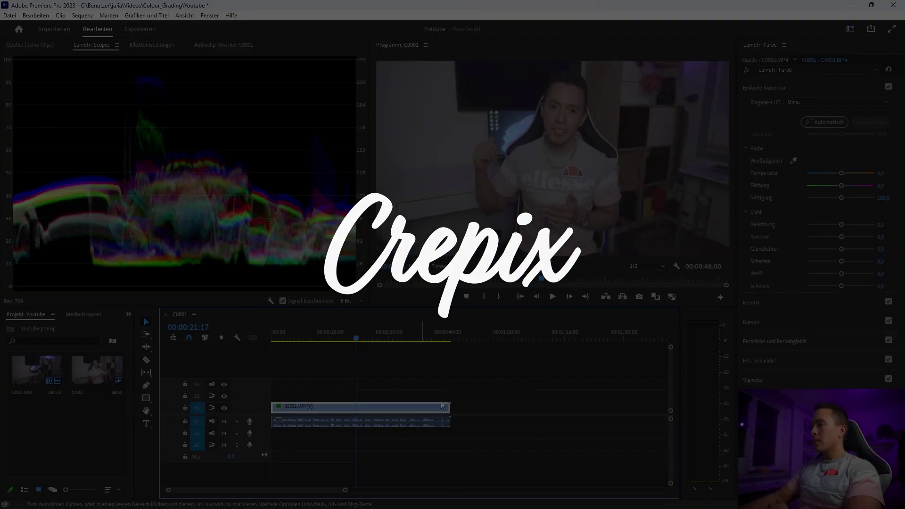
# Check the workspace and panel lists without changes, keeping the Color workspace layout.
pyautogui.click(850, 29)
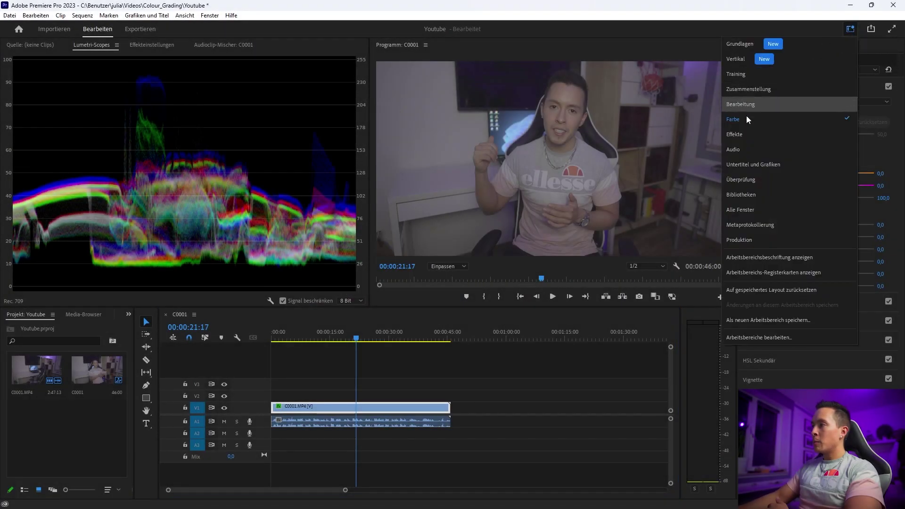
pyautogui.click(850, 30)
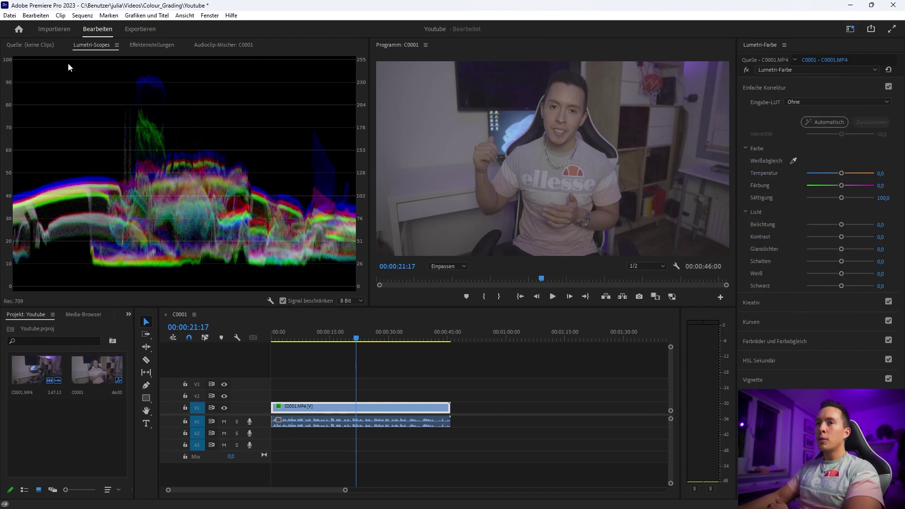
pyautogui.click(229, 155)
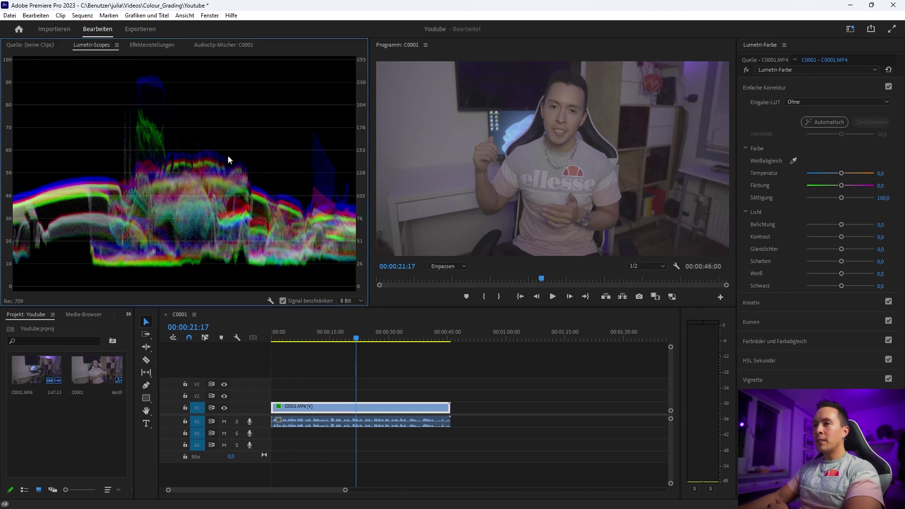
pyautogui.click(211, 17)
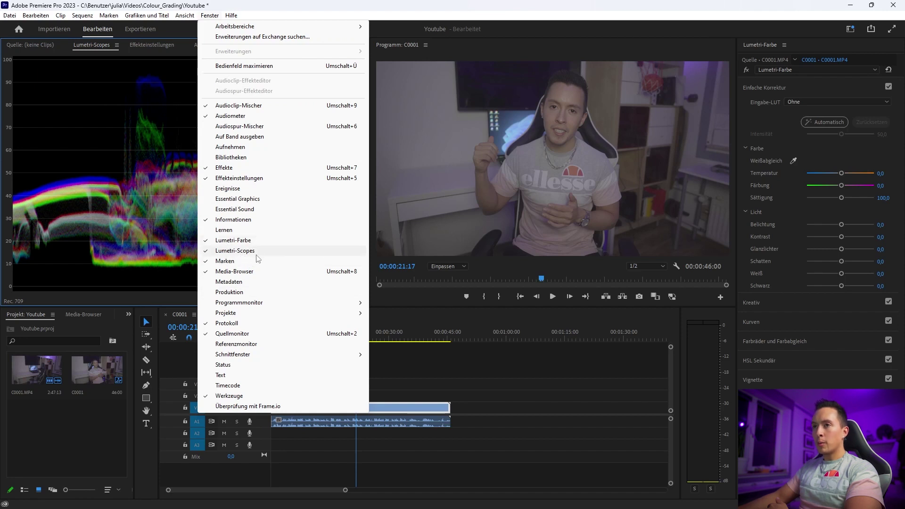
pyautogui.click(212, 17)
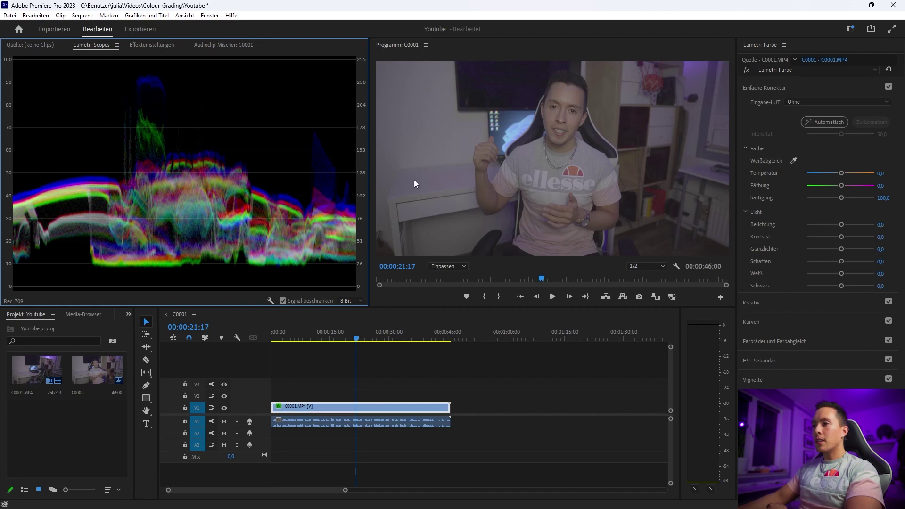
pyautogui.click(538, 186)
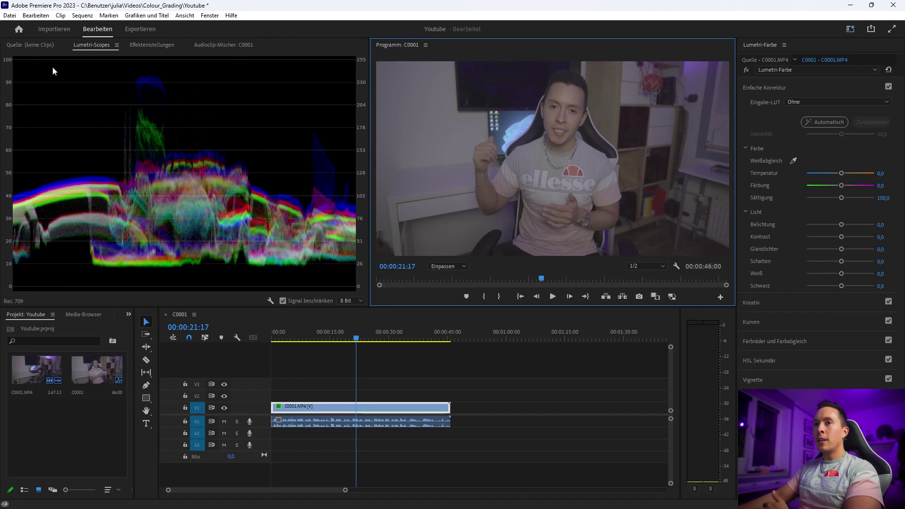
pyautogui.click(325, 100)
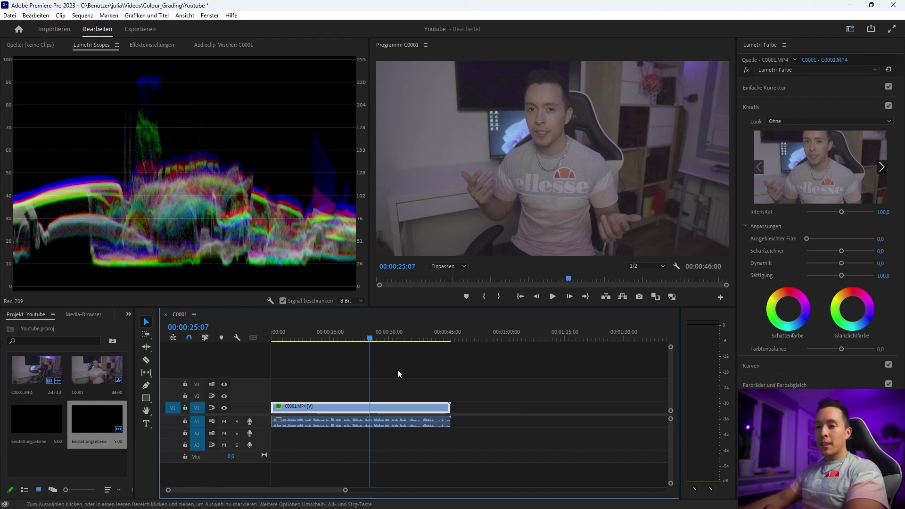
pyautogui.click(494, 498)
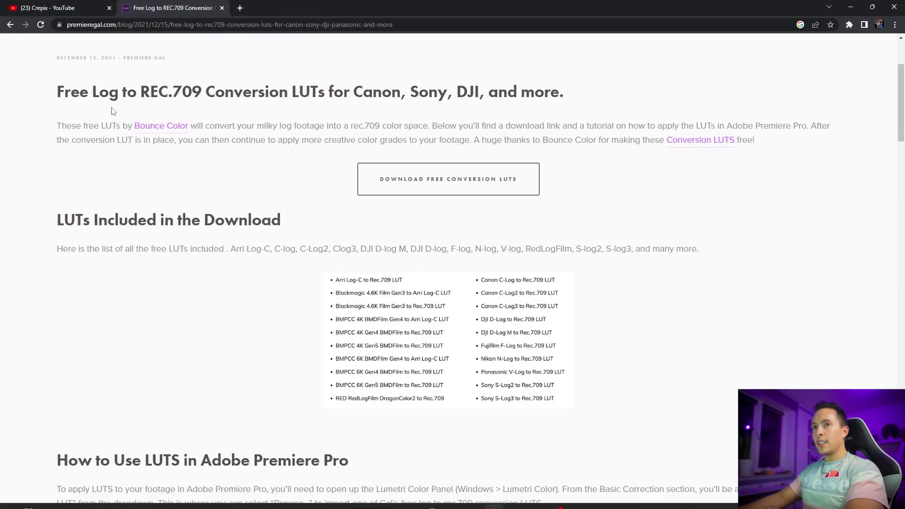
pyautogui.click(10, 25)
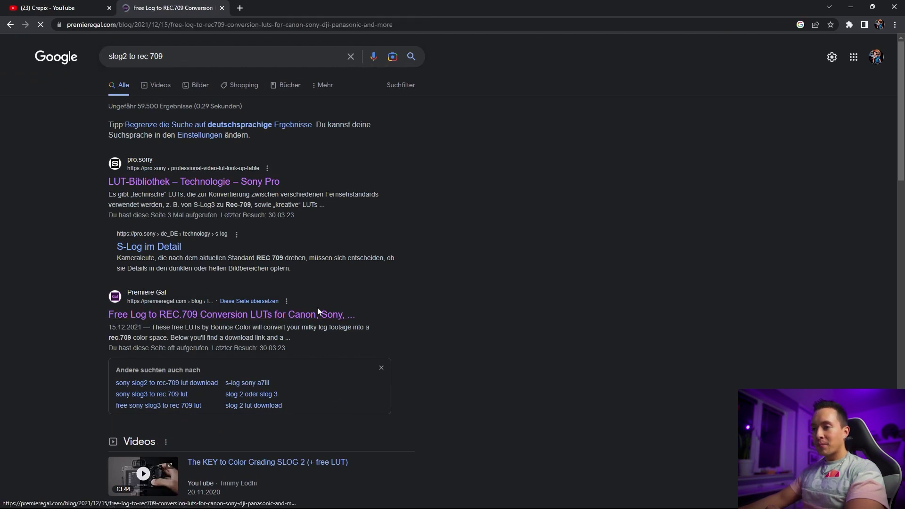
pyautogui.scroll(-5, 321, 311)
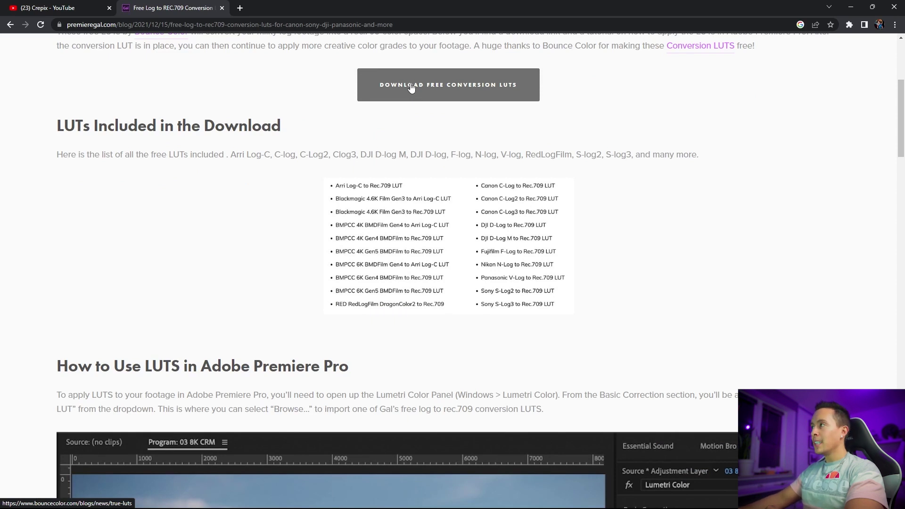
pyautogui.click(851, 8)
pyautogui.click(104, 468)
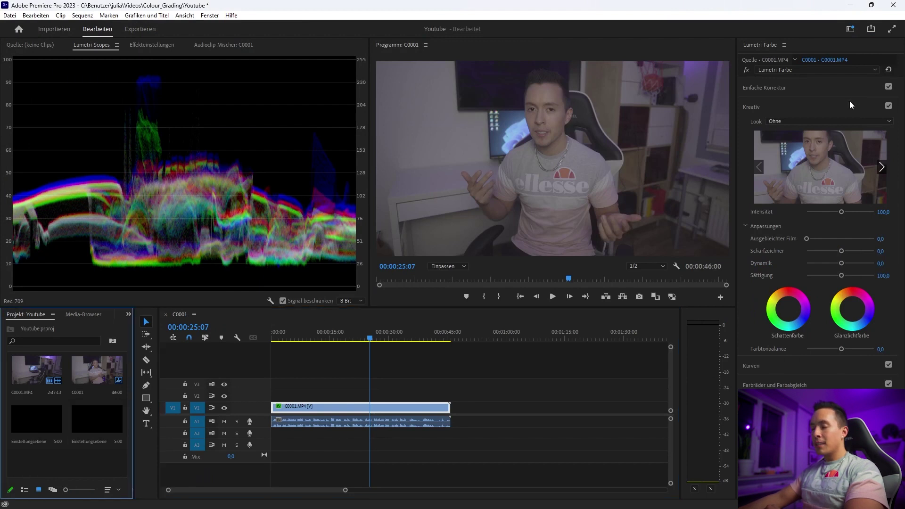
# Place the second Einstellungsebene adjustment layer on track V2 above the talking-head clip.
pyautogui.click(81, 427)
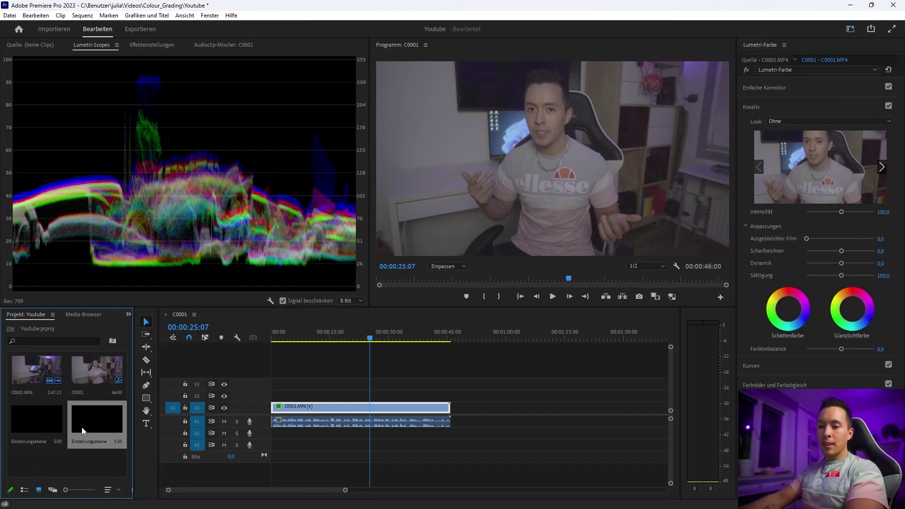
pyautogui.moveTo(100, 423)
pyautogui.mouseDown()
pyautogui.moveTo(272, 400)
pyautogui.moveTo(450, 396)
pyautogui.mouseUp()
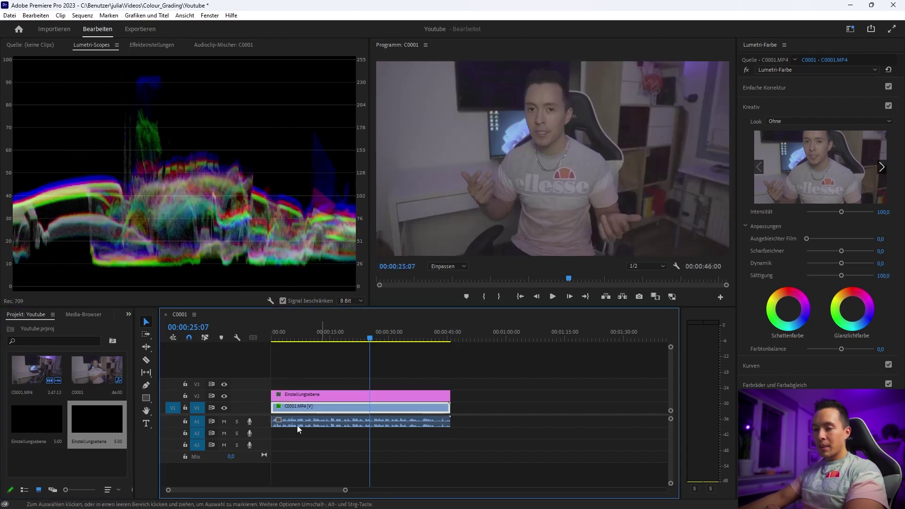
pyautogui.rightClick(92, 461)
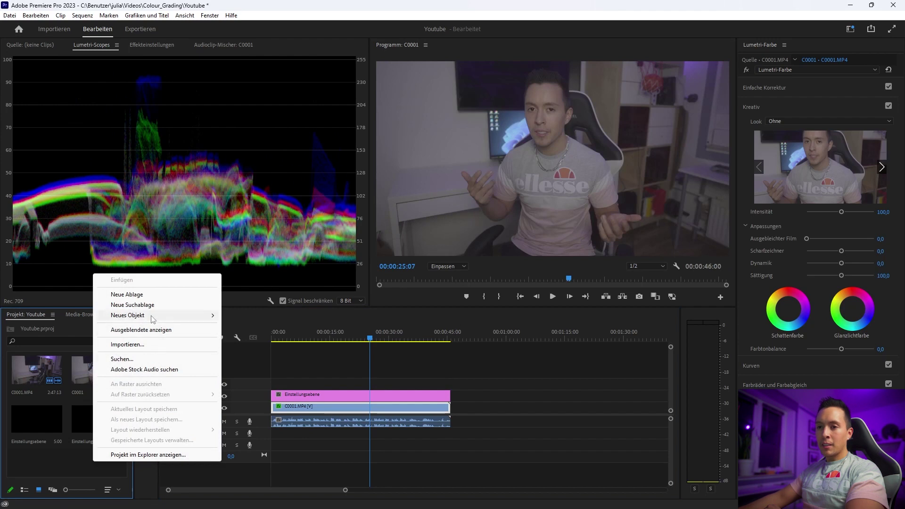
pyautogui.moveTo(152, 319)
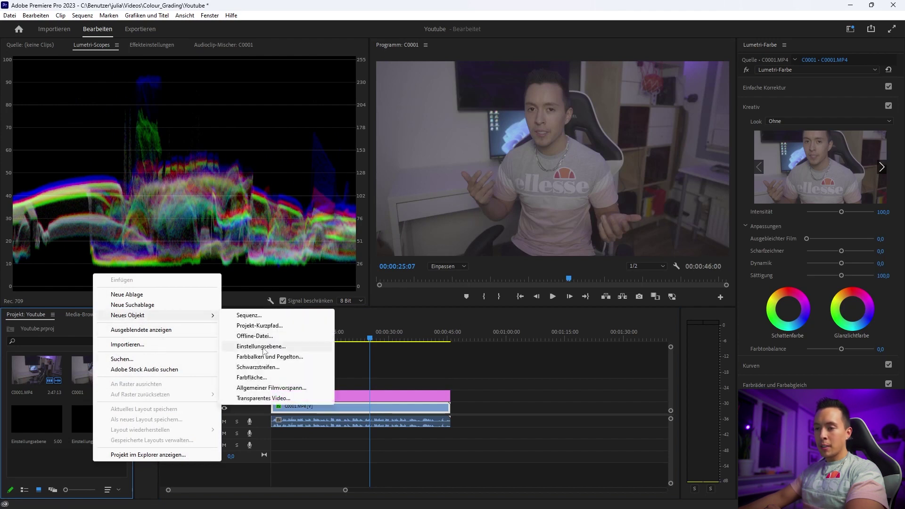
pyautogui.click(408, 319)
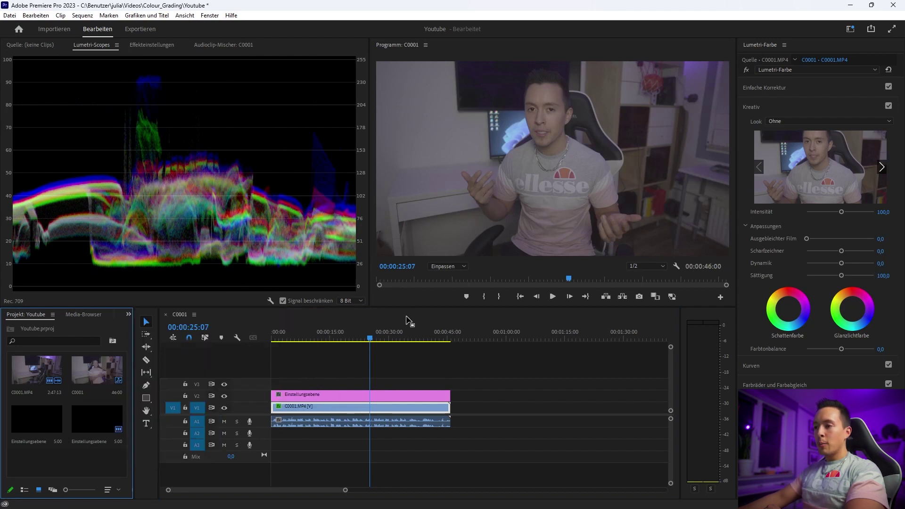
# Cut the V1 talking-head clip at several points with the Razor tool.
pyautogui.click(146, 360)
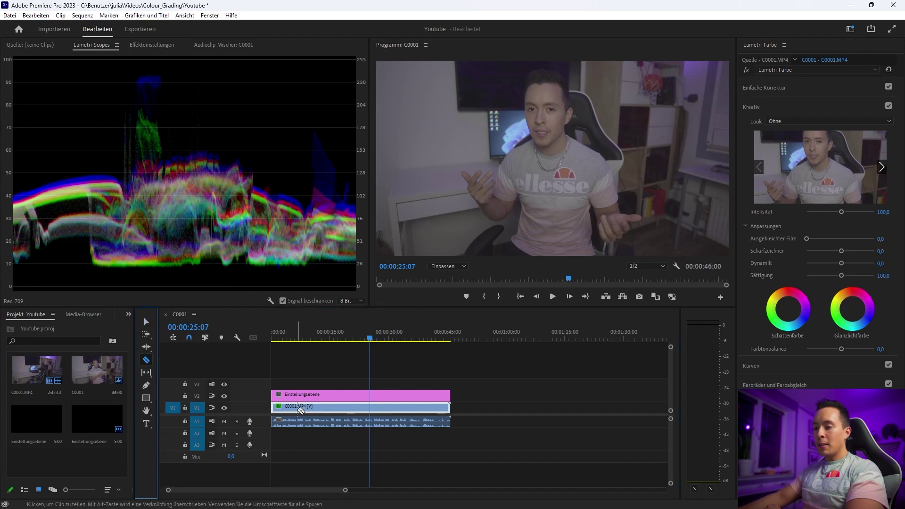
pyautogui.click(297, 409)
pyautogui.click(399, 408)
pyautogui.click(146, 322)
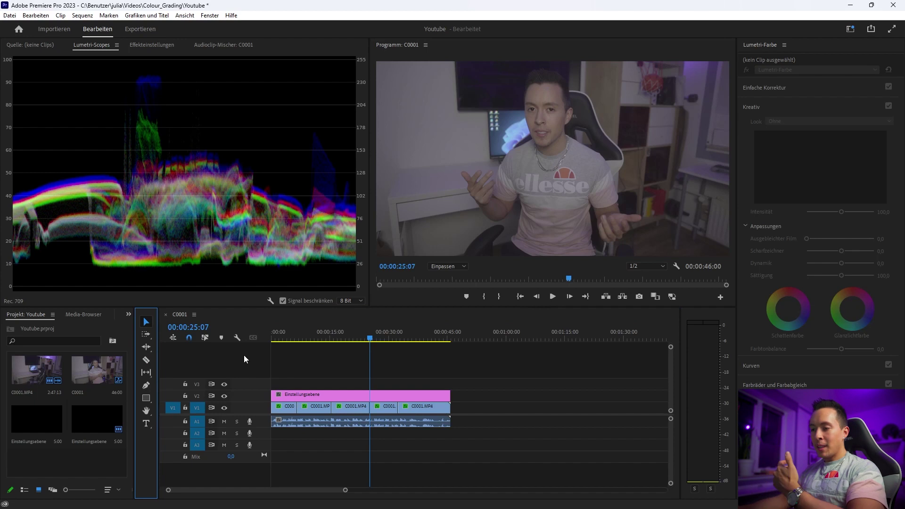
# Select each of the five cut pieces, then the adjustment layer on V2.
pyautogui.click(285, 410)
pyautogui.click(320, 406)
pyautogui.click(342, 406)
pyautogui.click(384, 406)
pyautogui.click(420, 406)
pyautogui.click(411, 393)
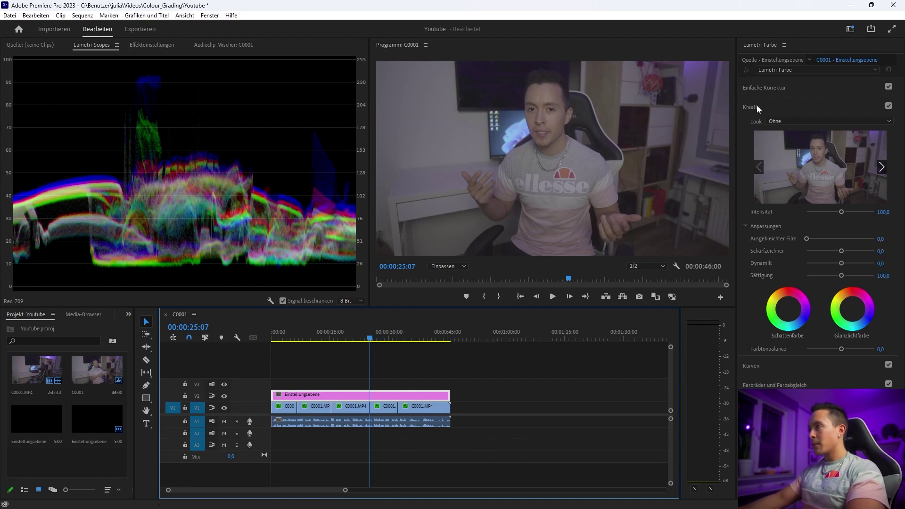
# Load Sony S-Log2 to Rec.709 LUT 33x33.cube as the Look, toggling bypass to compare.
pyautogui.click(792, 117)
pyautogui.click(788, 139)
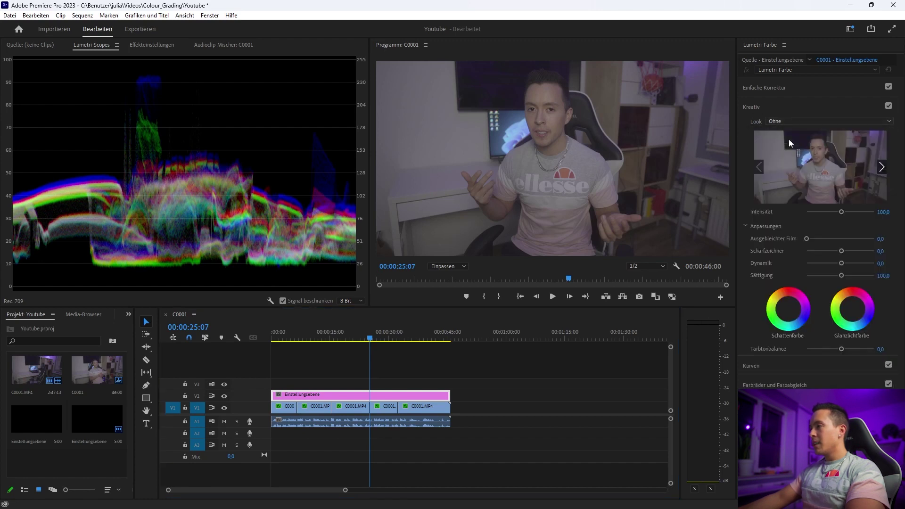
pyautogui.scroll(-5, 178, 165)
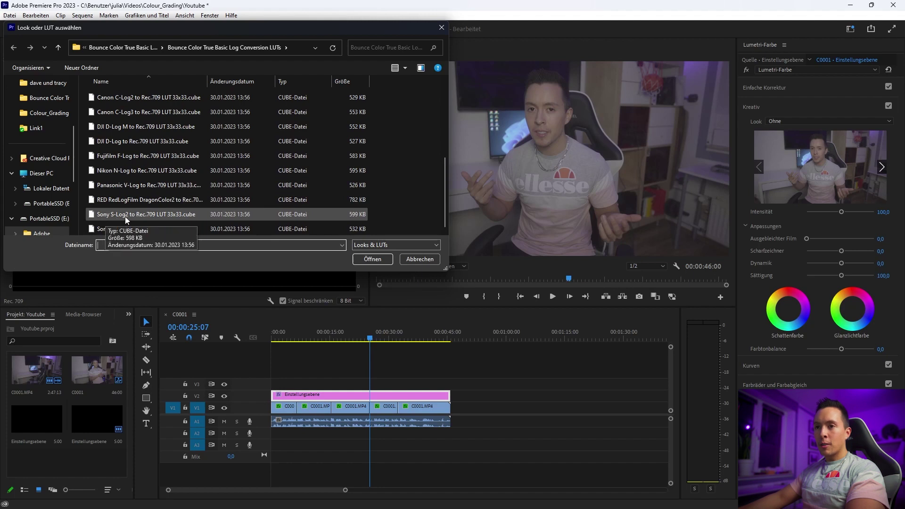
pyautogui.click(171, 217)
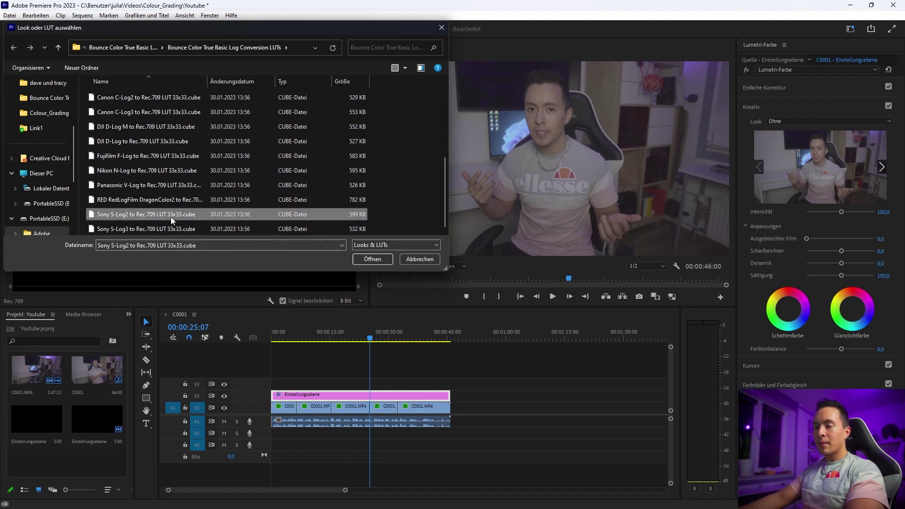
pyautogui.click(369, 261)
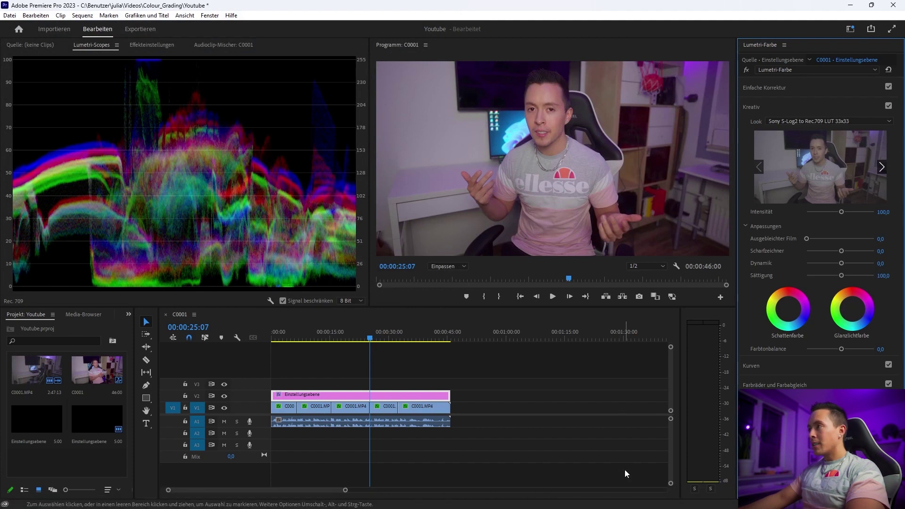
pyautogui.click(748, 72)
pyautogui.click(749, 71)
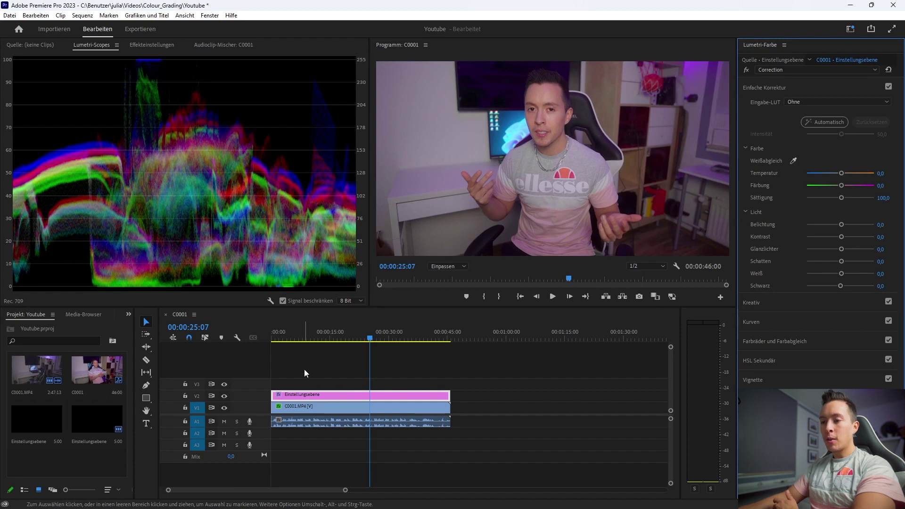
# Add a second Lumetri Color effect to the adjustment layer and rename it 'Grading'.
pyautogui.click(774, 71)
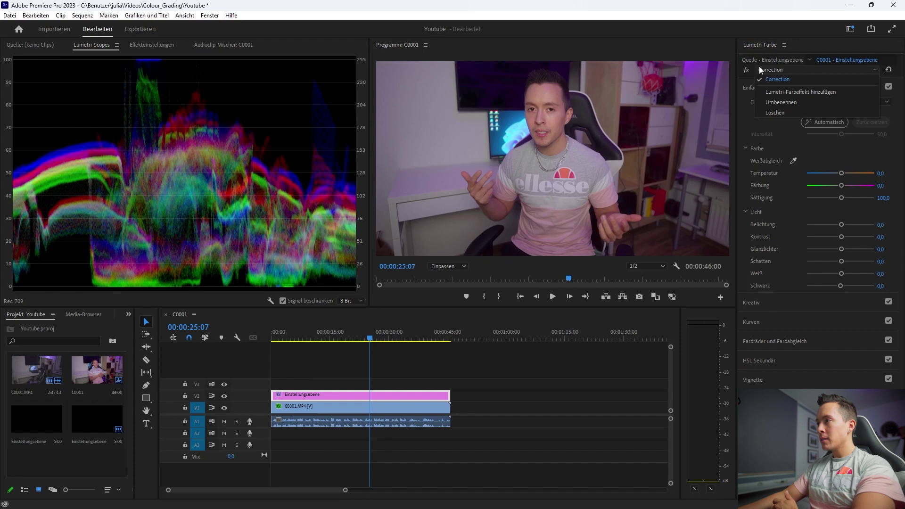
pyautogui.click(782, 93)
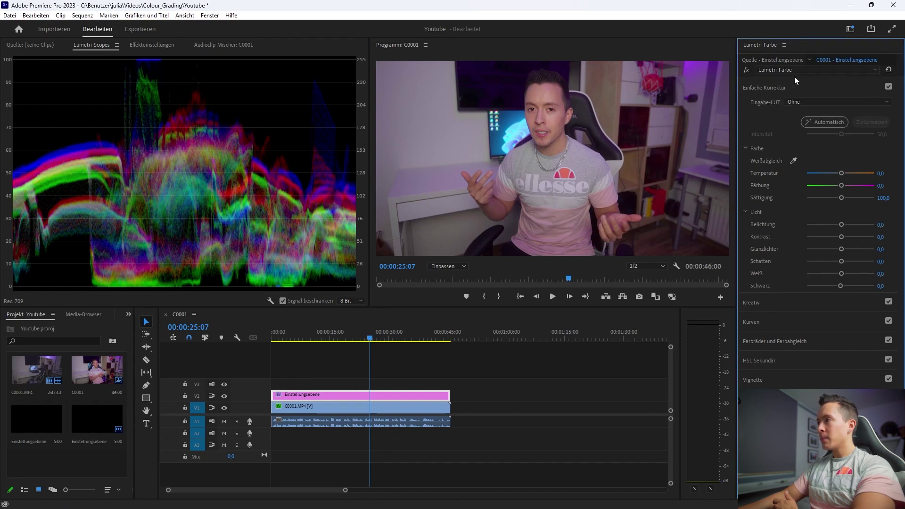
pyautogui.click(794, 71)
pyautogui.click(790, 113)
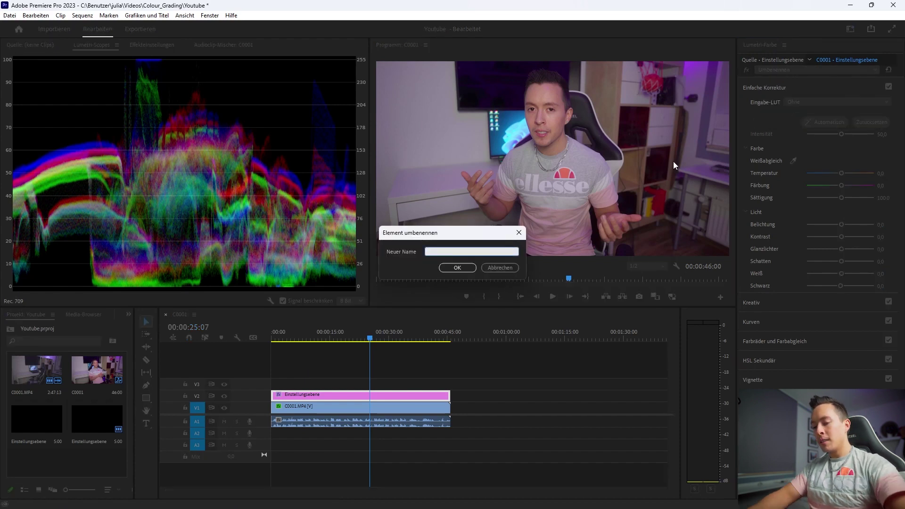
pyautogui.write('Grading')
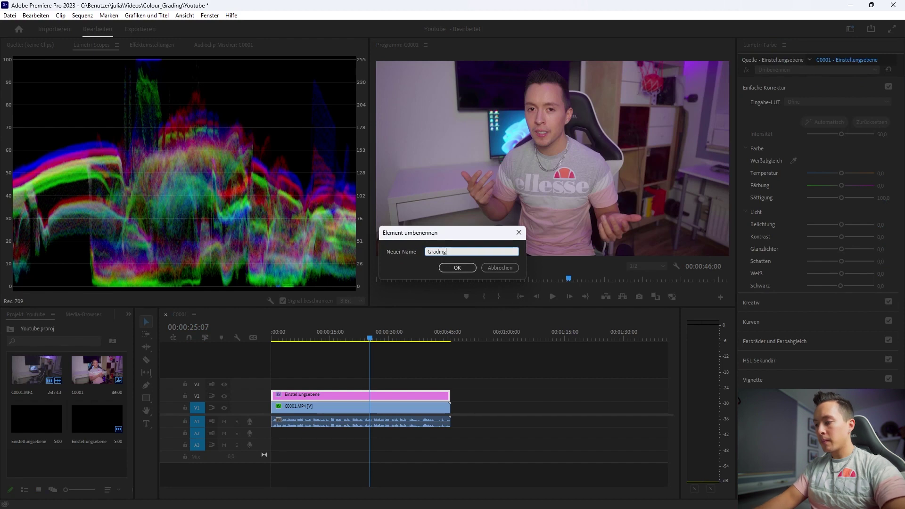
pyautogui.press('Return')
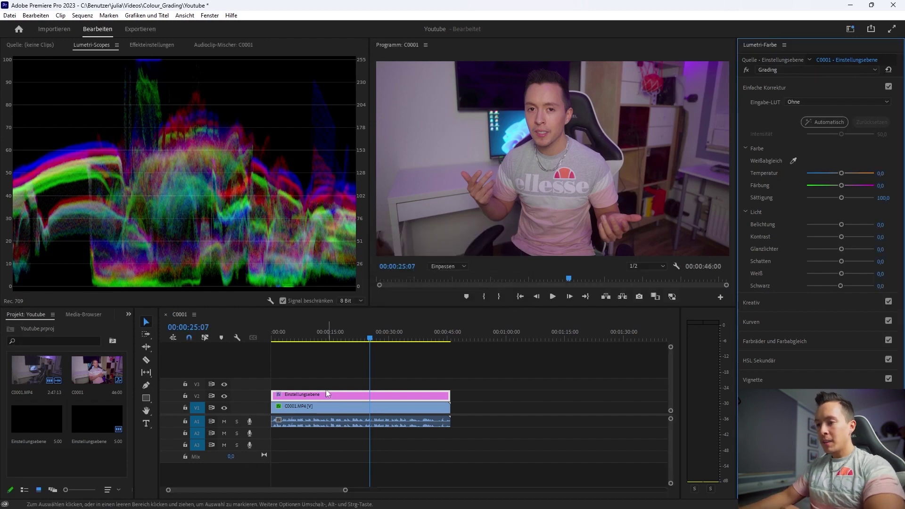
pyautogui.click(152, 45)
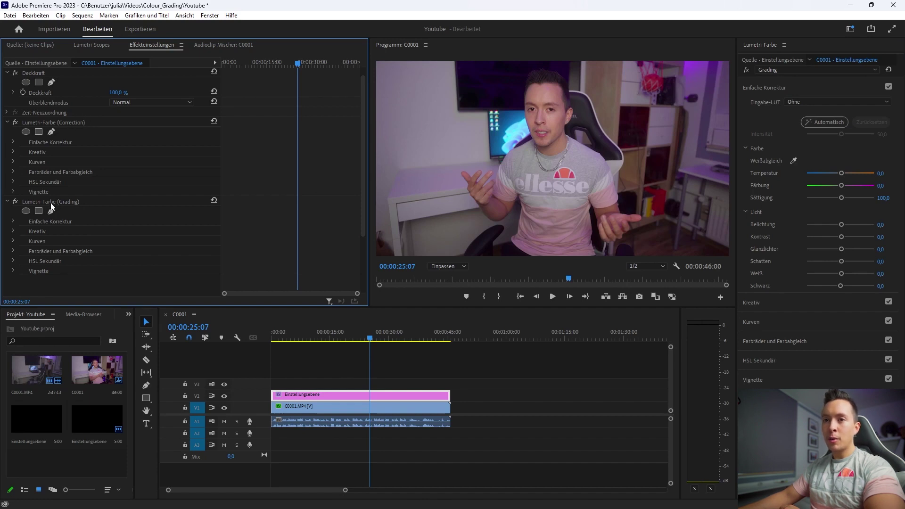
pyautogui.click(104, 50)
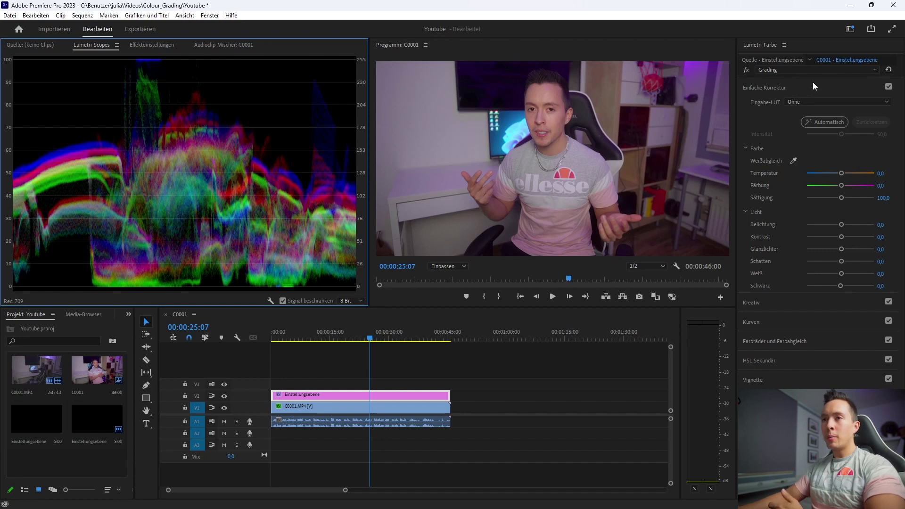
# Set Weiß (Whites) to 10 in the Grading effect's basic correction.
pyautogui.click(155, 45)
pyautogui.click(91, 45)
pyautogui.moveTo(841, 274)
pyautogui.mouseDown()
pyautogui.moveTo(852, 273)
pyautogui.moveTo(842, 273)
pyautogui.mouseUp()
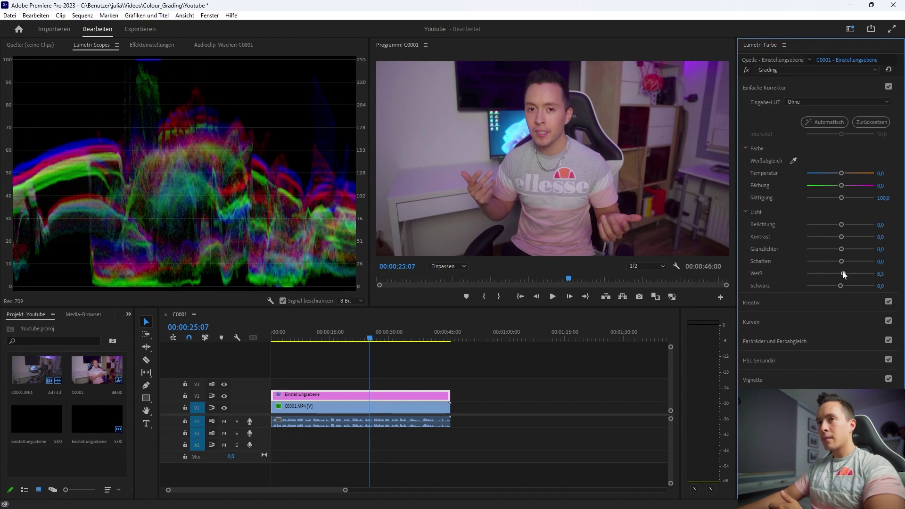
pyautogui.moveTo(842, 274); pyautogui.dragTo(845, 273)
pyautogui.click(882, 274)
pyautogui.write('10')
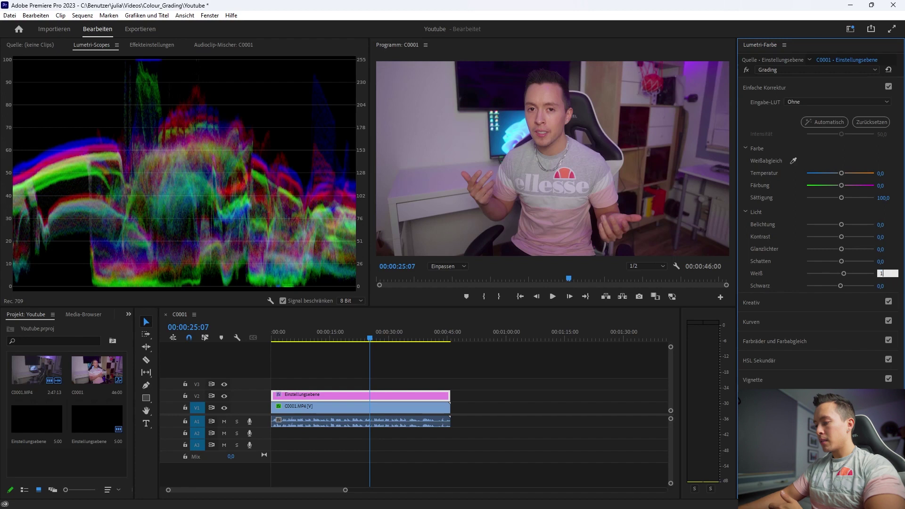
pyautogui.press('Return')
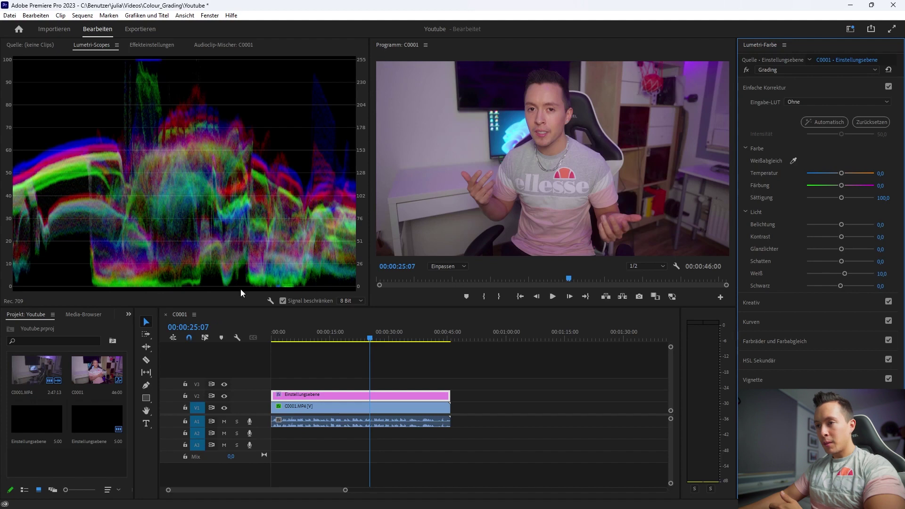
# Adjust the blacks, set Glanzlichter to 15 and Sättigung to 110.
pyautogui.moveTo(840, 285); pyautogui.dragTo(842, 288)
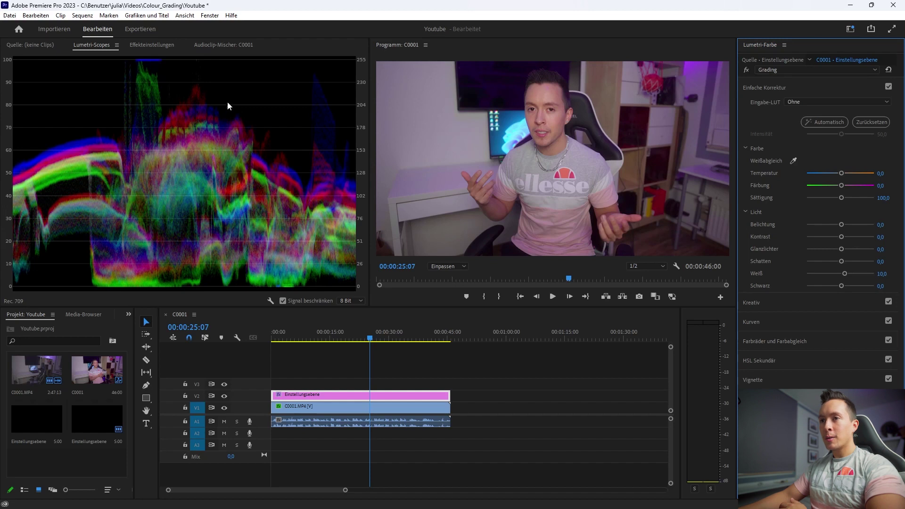
pyautogui.click(844, 249)
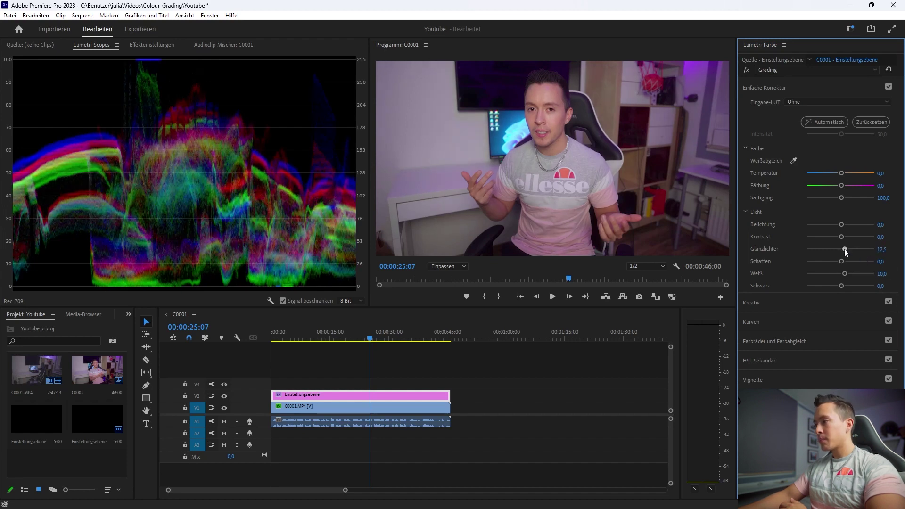
pyautogui.moveTo(875, 252); pyautogui.dragTo(878, 254)
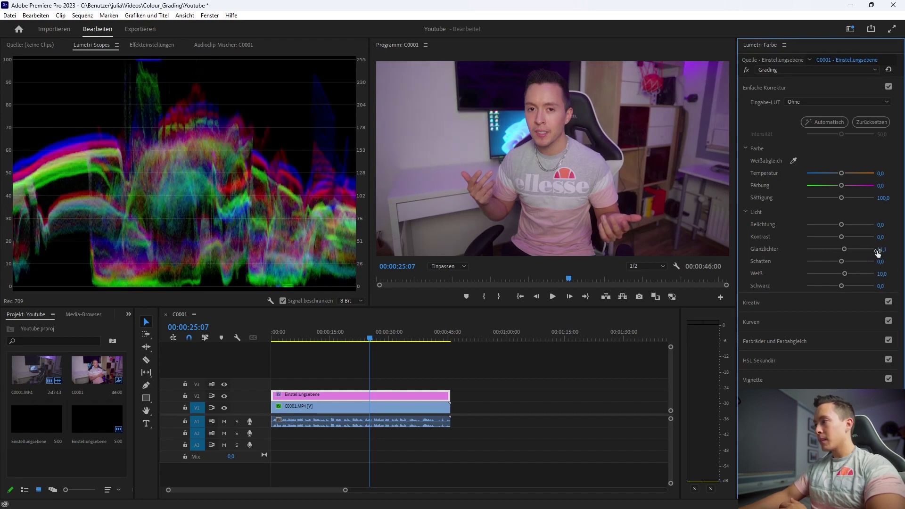
pyautogui.write('15')
pyautogui.press('Return')
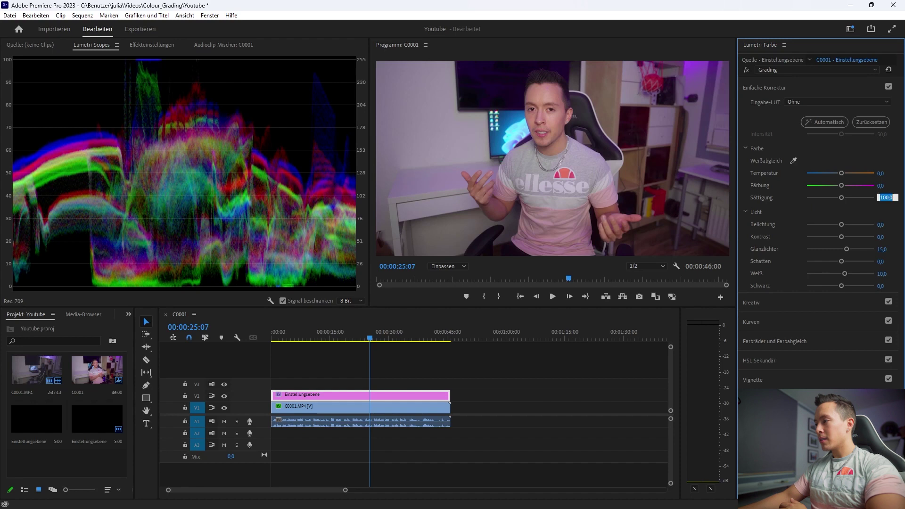
pyautogui.write('110')
pyautogui.press('Return')
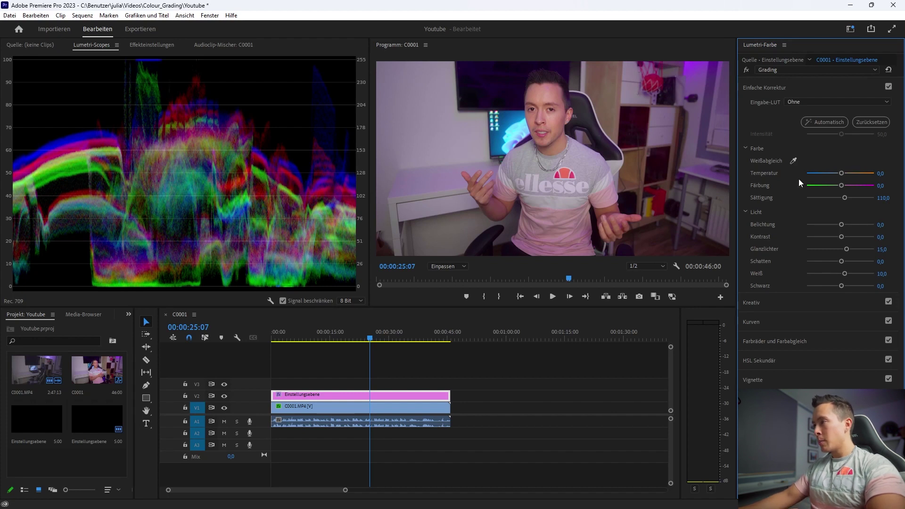
# Set Temperatur to 10 after trying the temperature slider.
pyautogui.moveTo(841, 173)
pyautogui.mouseDown()
pyautogui.moveTo(799, 172)
pyautogui.moveTo(864, 165)
pyautogui.moveTo(787, 173)
pyautogui.moveTo(845, 174)
pyautogui.mouseUp()
pyautogui.click(880, 173)
pyautogui.write('10')
pyautogui.press('Return')
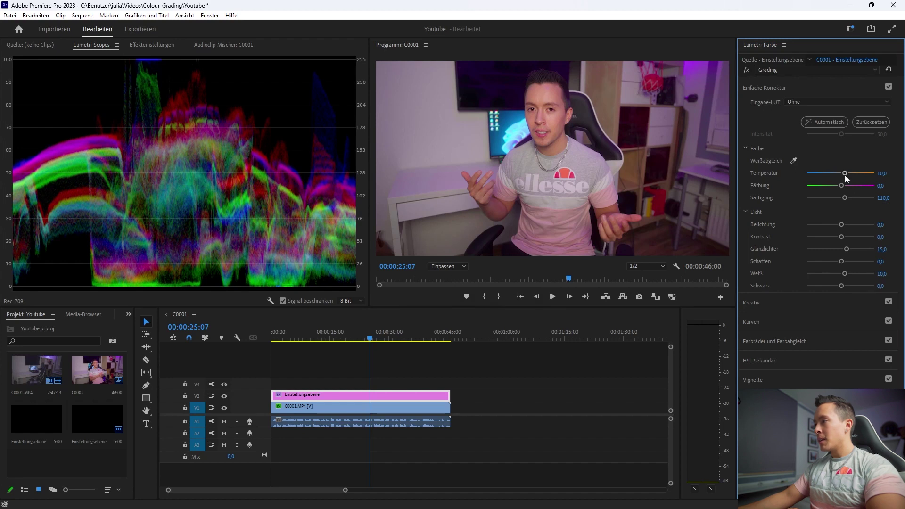
pyautogui.moveTo(845, 173); pyautogui.dragTo(822, 173)
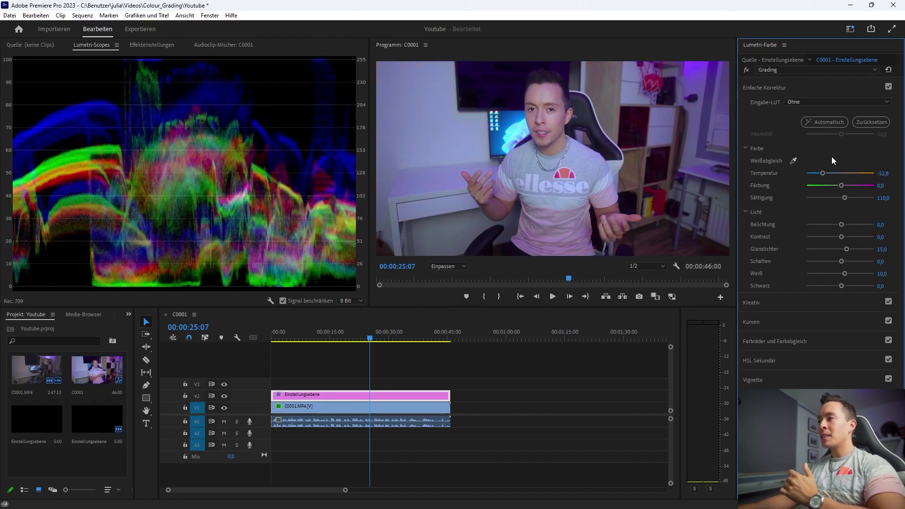
pyautogui.click(882, 173)
pyautogui.write('10')
pyautogui.press('Return')
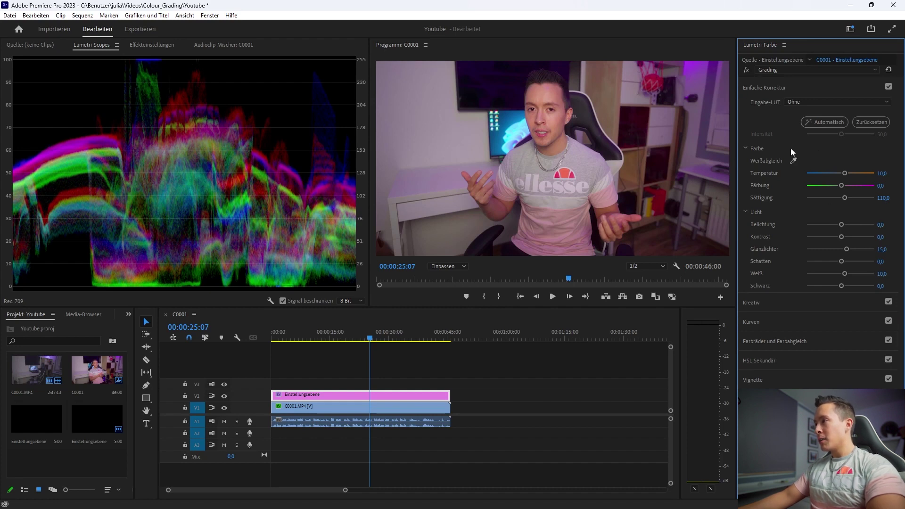
# Collapse Einfache Korrektur, expand Kreativ, and switch to the Correction effect.
pyautogui.click(779, 87)
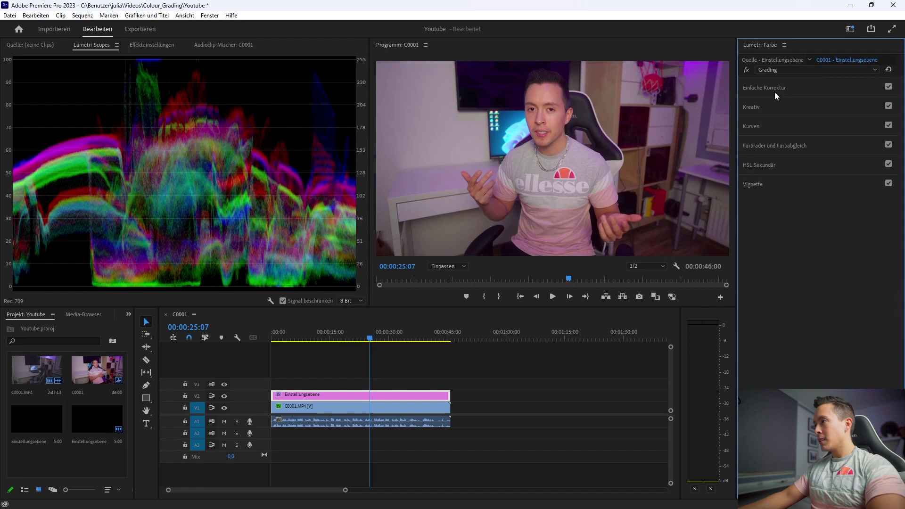
pyautogui.click(755, 108)
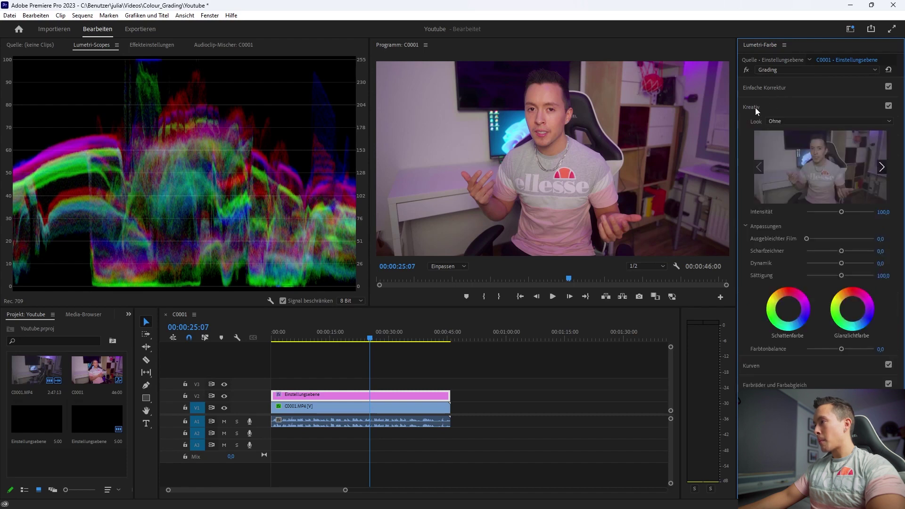
pyautogui.click(817, 70)
pyautogui.click(807, 81)
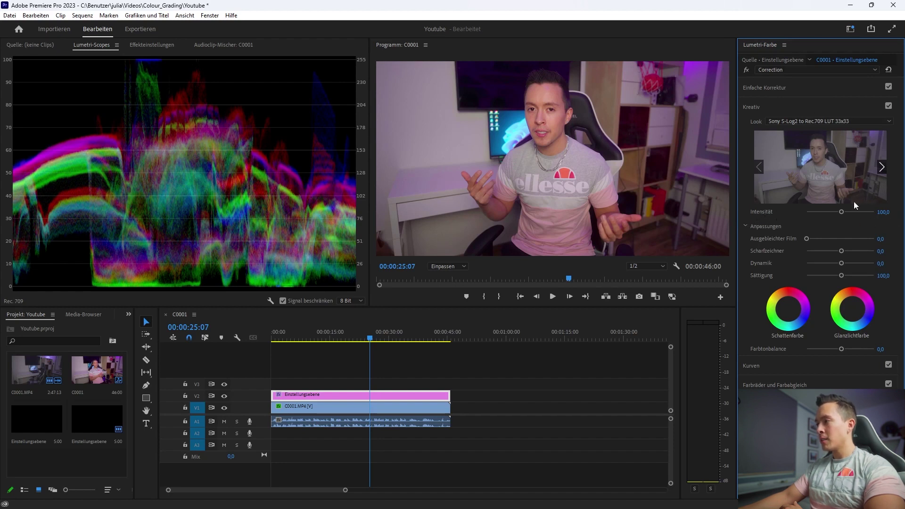
# Test the LUT Intensität at 90, set it to 100, then return to the Grading effect.
pyautogui.moveTo(841, 212)
pyautogui.mouseDown()
pyautogui.moveTo(768, 213)
pyautogui.moveTo(900, 220)
pyautogui.mouseUp()
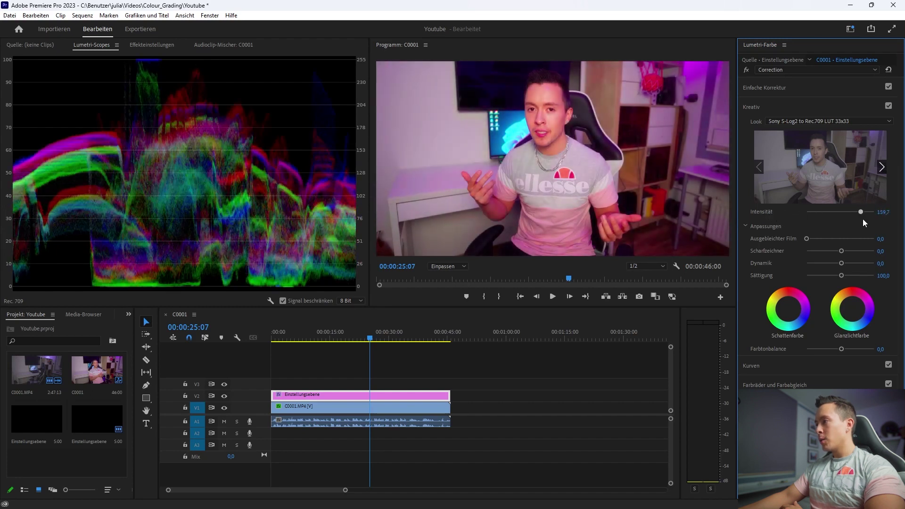
pyautogui.moveTo(861, 213); pyautogui.dragTo(835, 213)
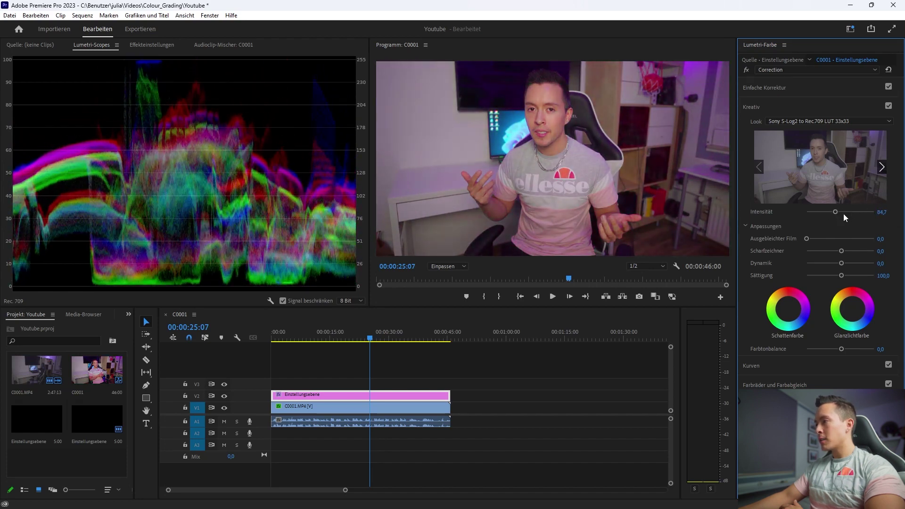
pyautogui.click(881, 212)
pyautogui.write('90')
pyautogui.press('Return')
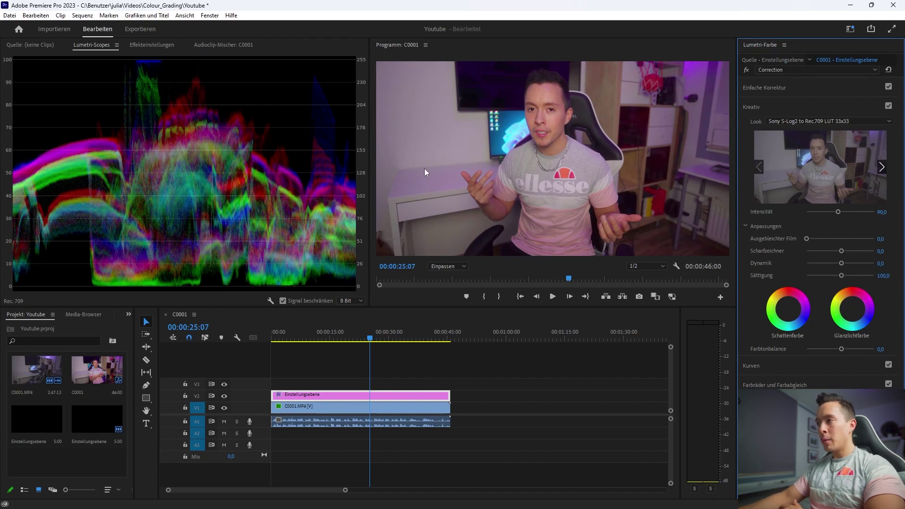
pyautogui.click(880, 212)
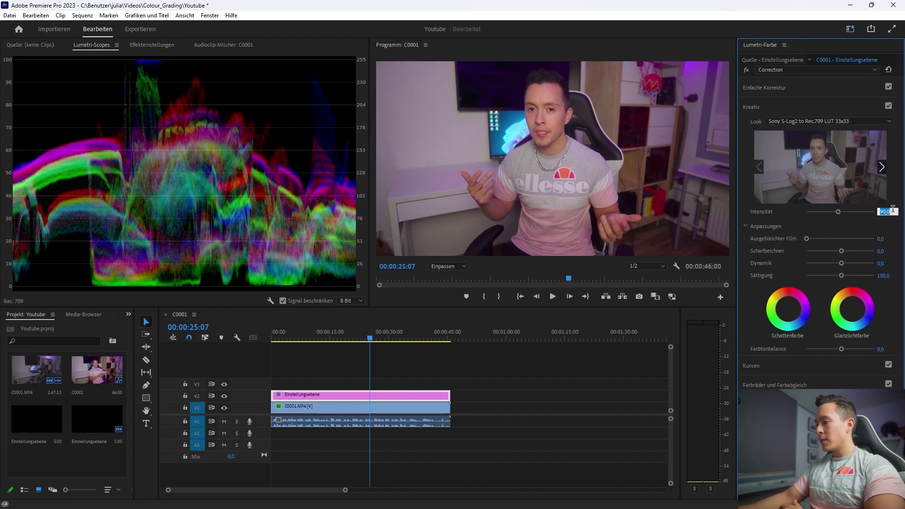
pyautogui.write('100')
pyautogui.press('Return')
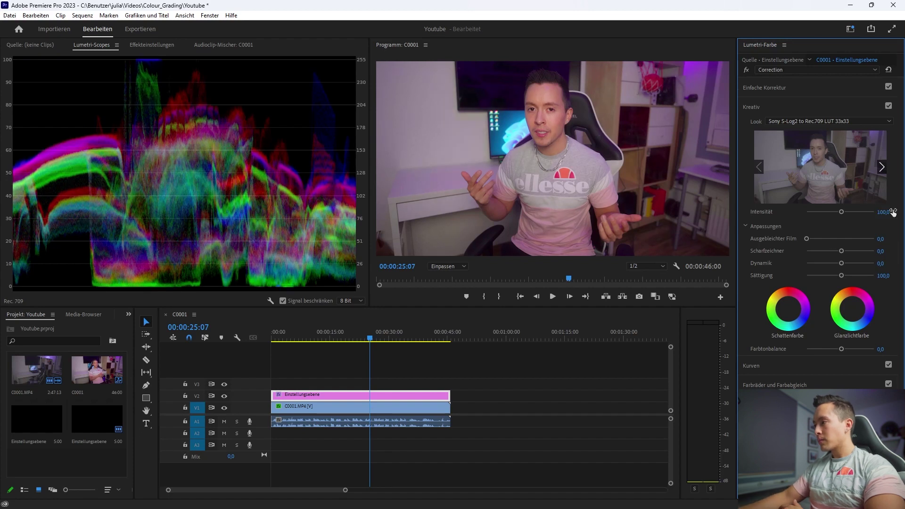
pyautogui.click(795, 67)
pyautogui.click(790, 86)
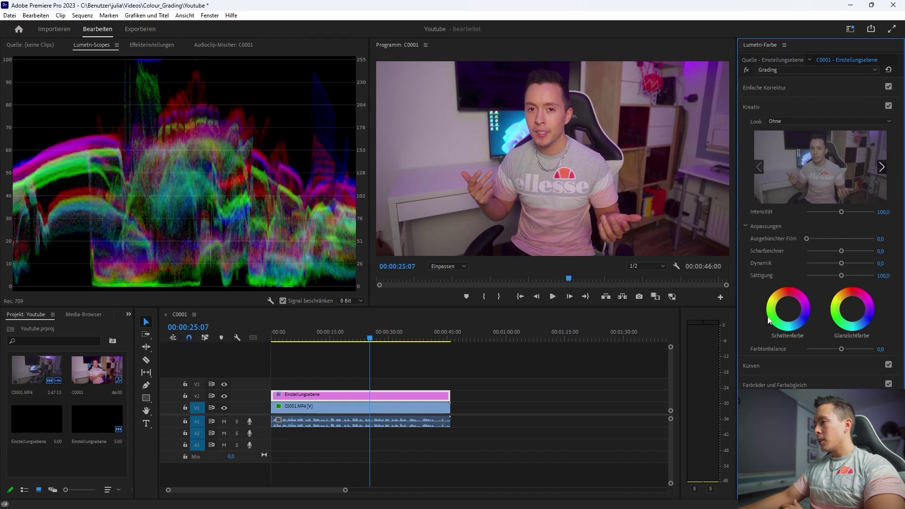
# Set Scharfzeichner to 10 and return Dynamik (vibrance) to 0 after testing it.
pyautogui.click(879, 251)
pyautogui.write('10')
pyautogui.press('Return')
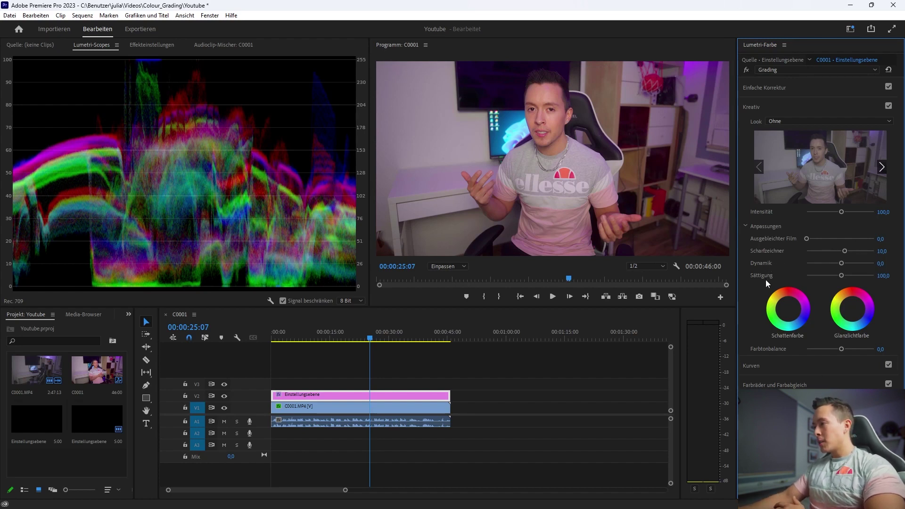
pyautogui.moveTo(848, 263)
pyautogui.mouseDown()
pyautogui.moveTo(858, 262)
pyautogui.moveTo(832, 262)
pyautogui.mouseUp()
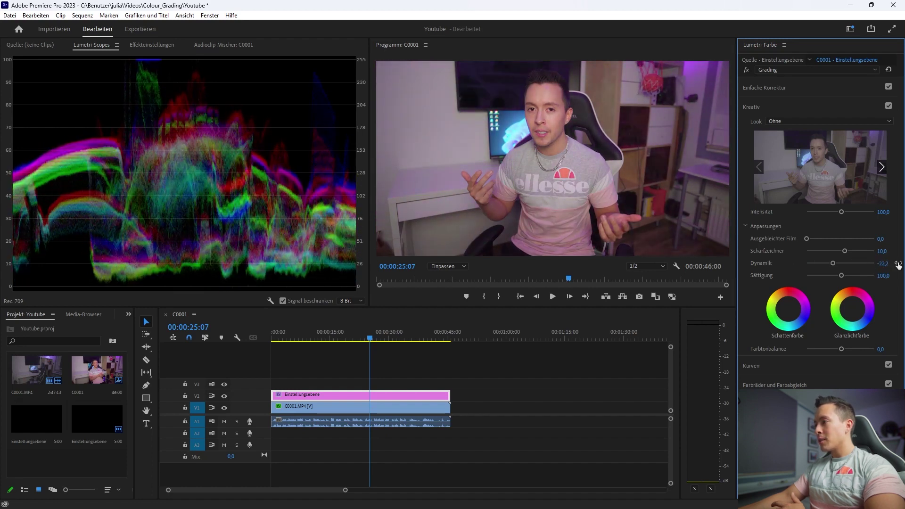
pyautogui.click(883, 263)
pyautogui.write('0')
pyautogui.press('Return')
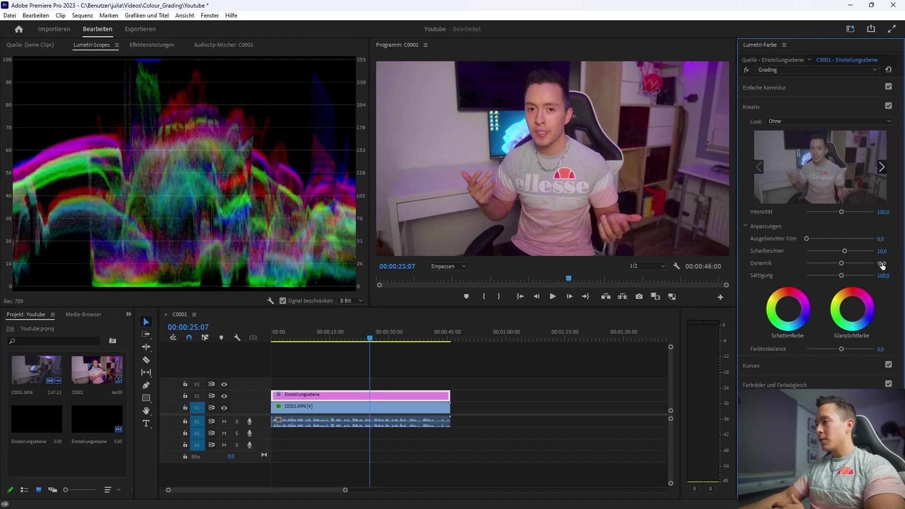
# Try shadow and highlight tints, reset both wheels to neutral, and collapse Kreativ.
pyautogui.click(827, 89)
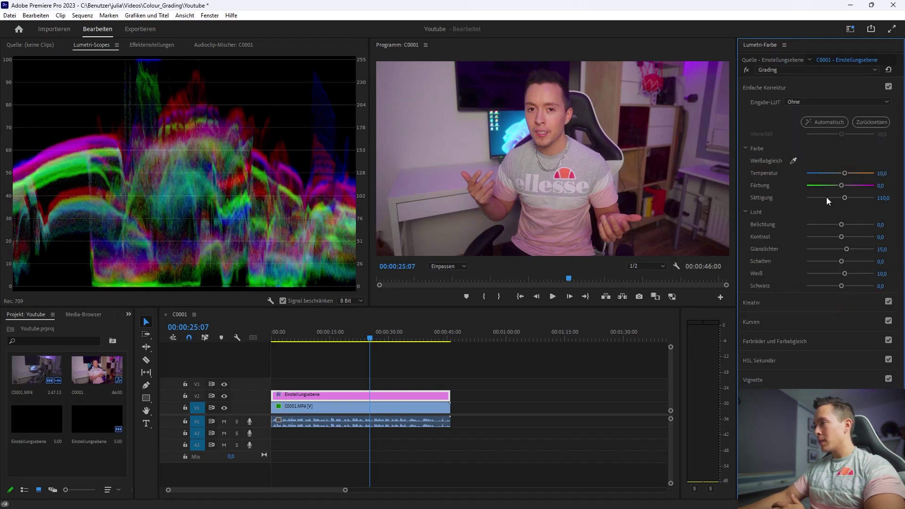
pyautogui.click(811, 302)
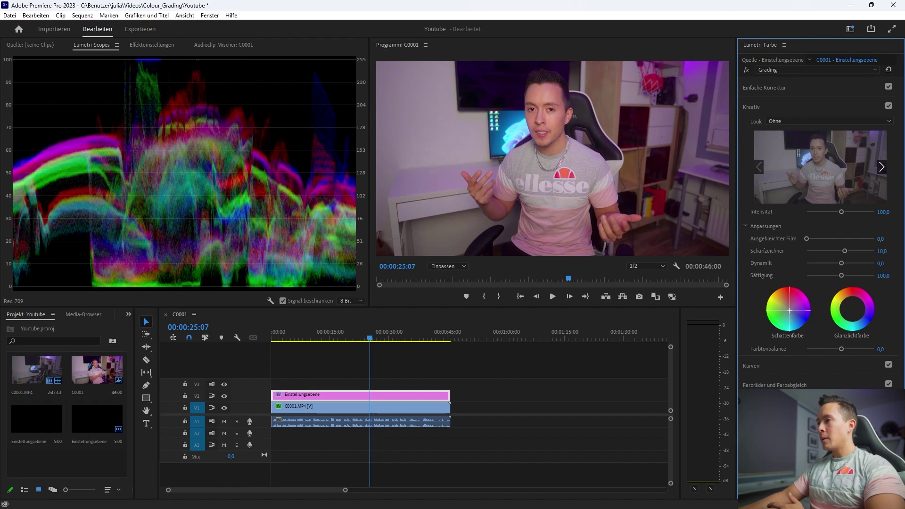
pyautogui.moveTo(788, 310); pyautogui.dragTo(793, 312)
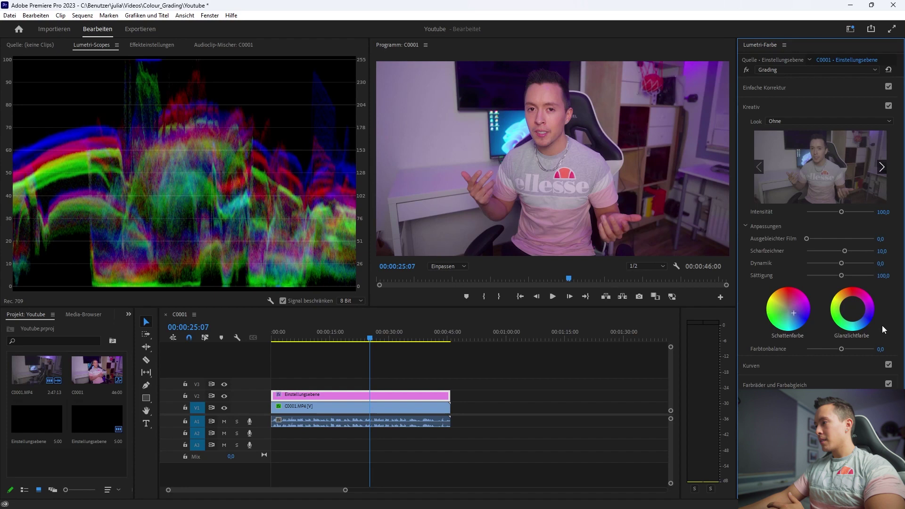
pyautogui.moveTo(853, 307); pyautogui.dragTo(848, 306)
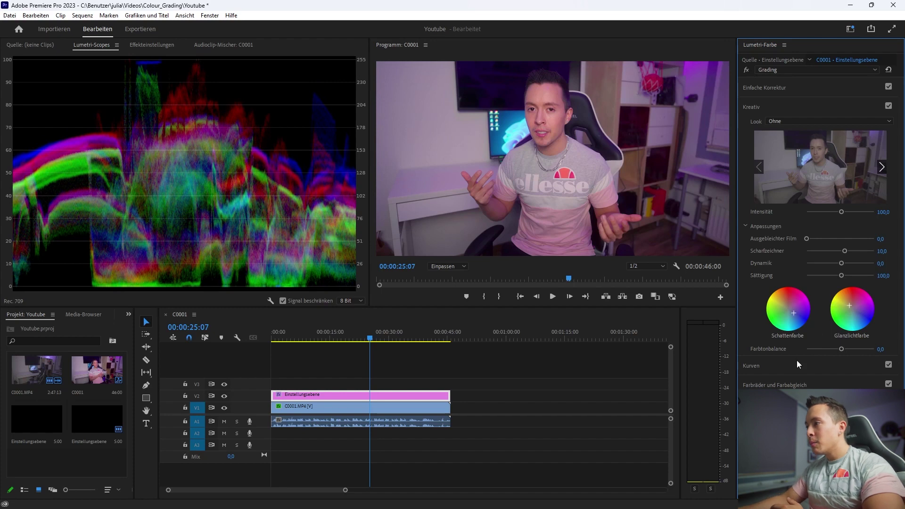
pyautogui.moveTo(794, 313); pyautogui.dragTo(848, 301)
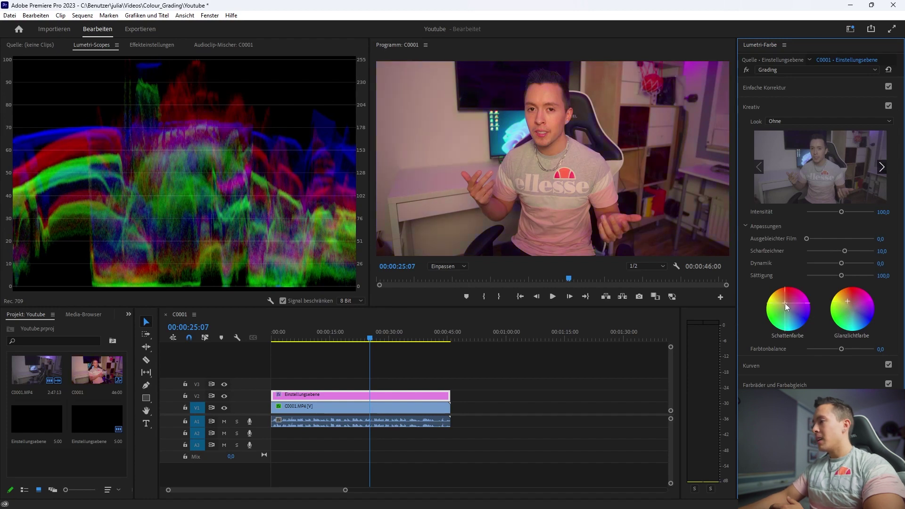
pyautogui.doubleClick(785, 303)
pyautogui.doubleClick(852, 310)
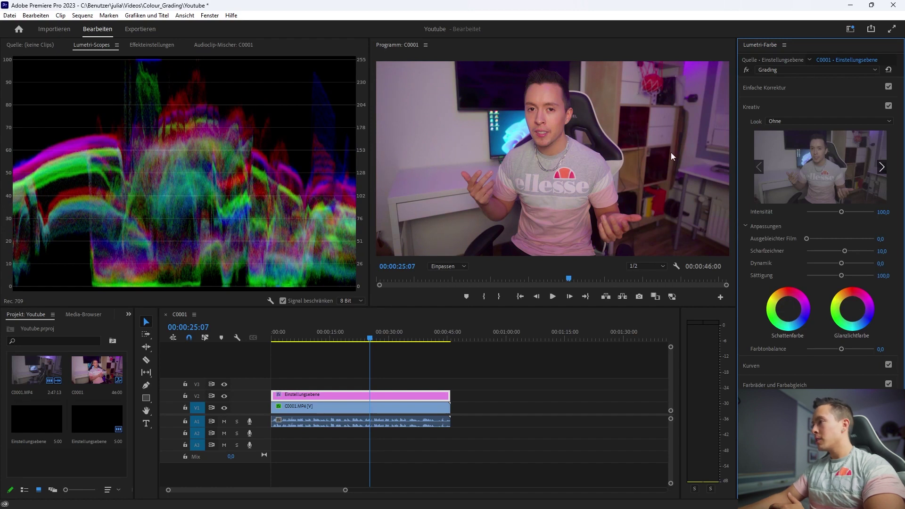
pyautogui.click(756, 105)
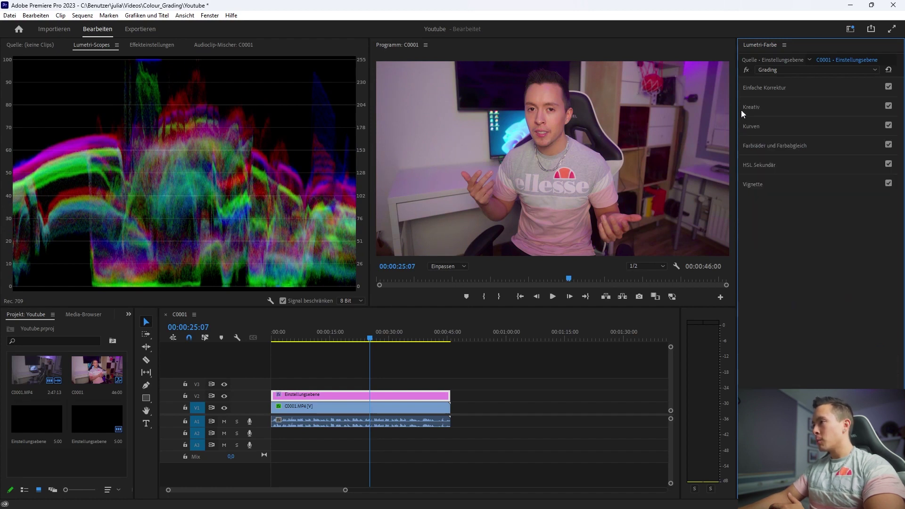
# Expand Kurven and shape a gentle RGB S-curve: lower the shadow point, raise the upper point.
pyautogui.click(756, 128)
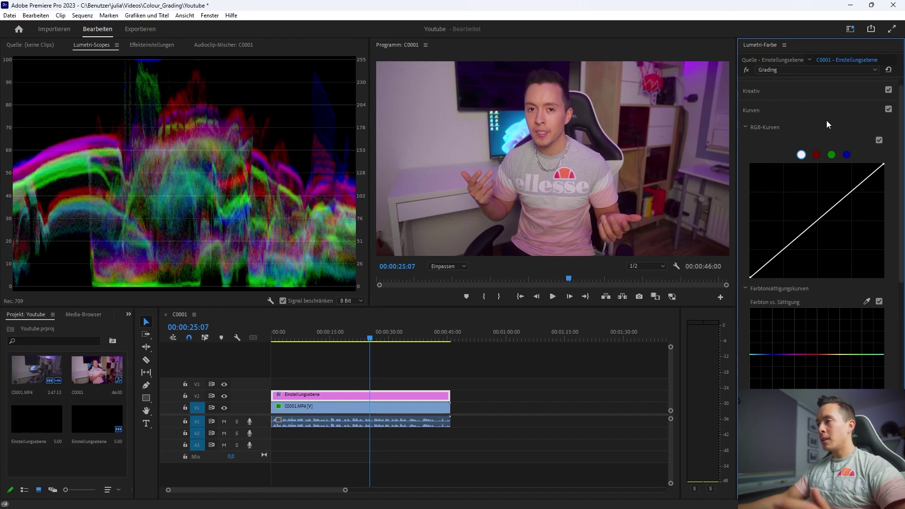
pyautogui.scroll(1, 805, 129)
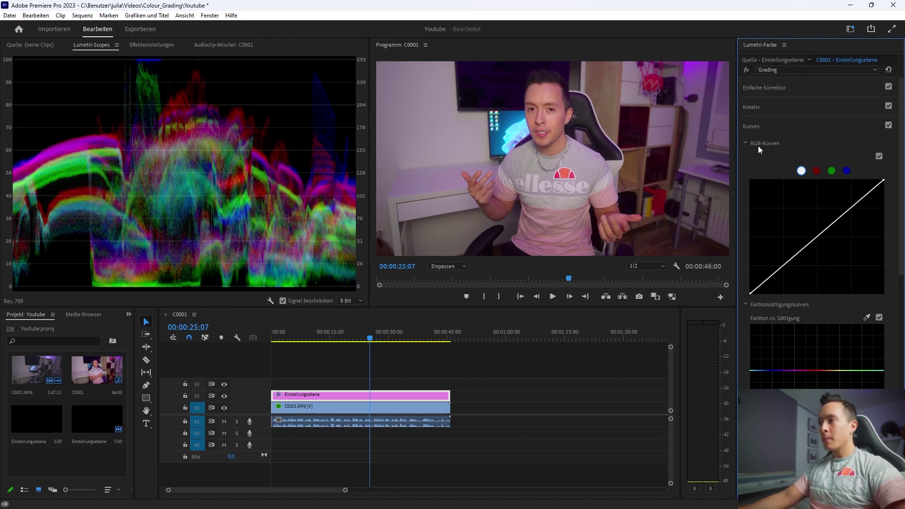
pyautogui.scroll(-3, 804, 234)
pyautogui.scroll(-1, 812, 190)
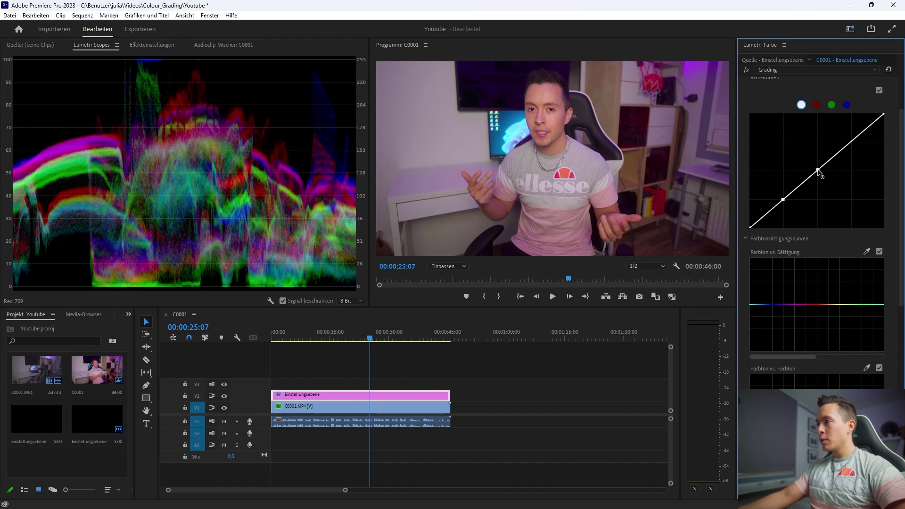
pyautogui.click(852, 140)
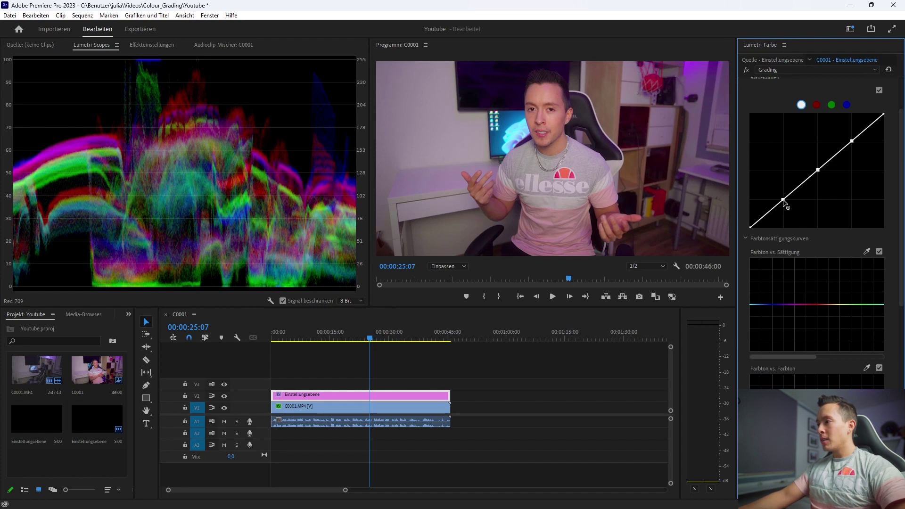
pyautogui.moveTo(782, 200); pyautogui.dragTo(783, 203)
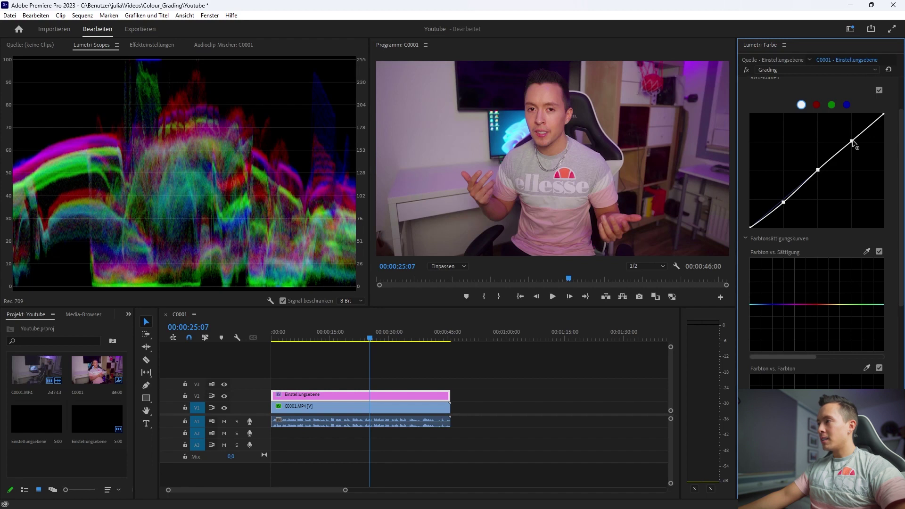
pyautogui.moveTo(852, 140); pyautogui.dragTo(852, 138)
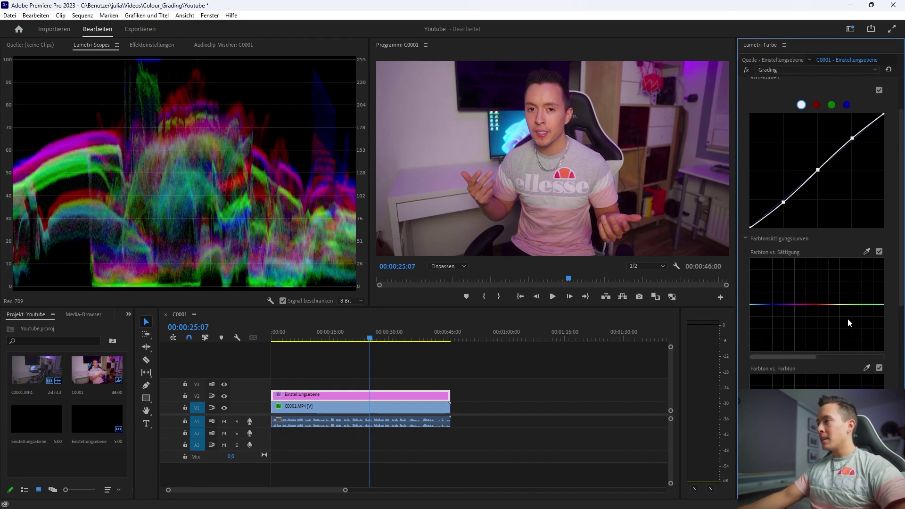
# Toggle the RGB curve on and off repeatedly to compare before and after.
pyautogui.scroll(-2, 869, 104)
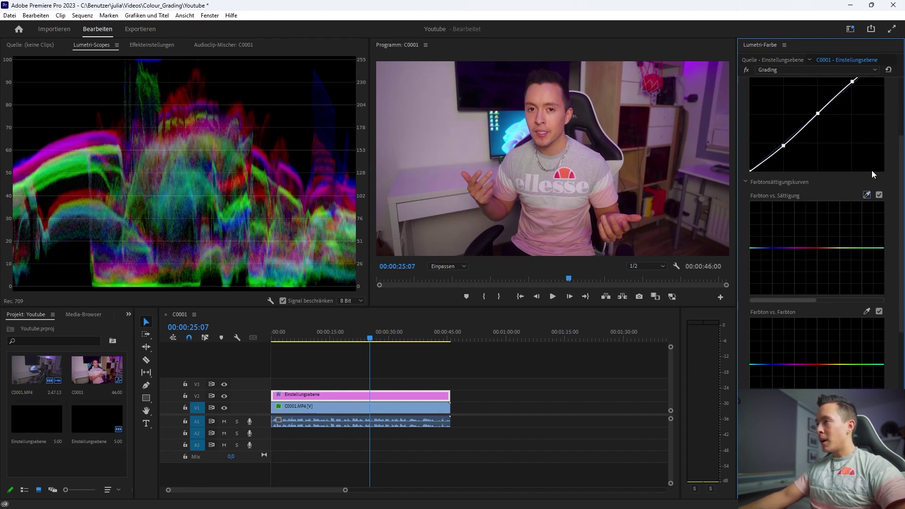
pyautogui.scroll(4, 872, 170)
pyautogui.click(880, 128)
pyautogui.click(880, 128)
pyautogui.click(880, 128)
pyautogui.click(879, 128)
pyautogui.click(879, 128)
pyautogui.click(880, 129)
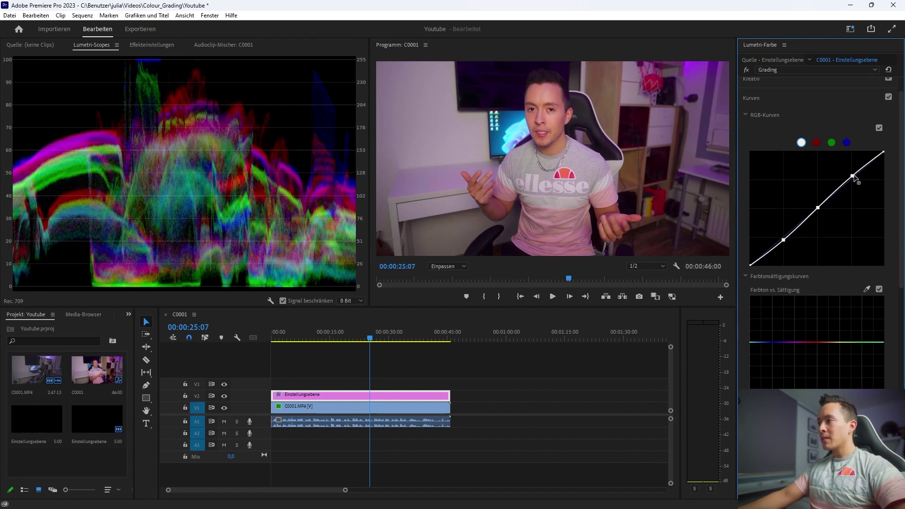
# Try a stronger S-curve, then return both points to their gentler positions.
pyautogui.moveTo(854, 178); pyautogui.dragTo(853, 159)
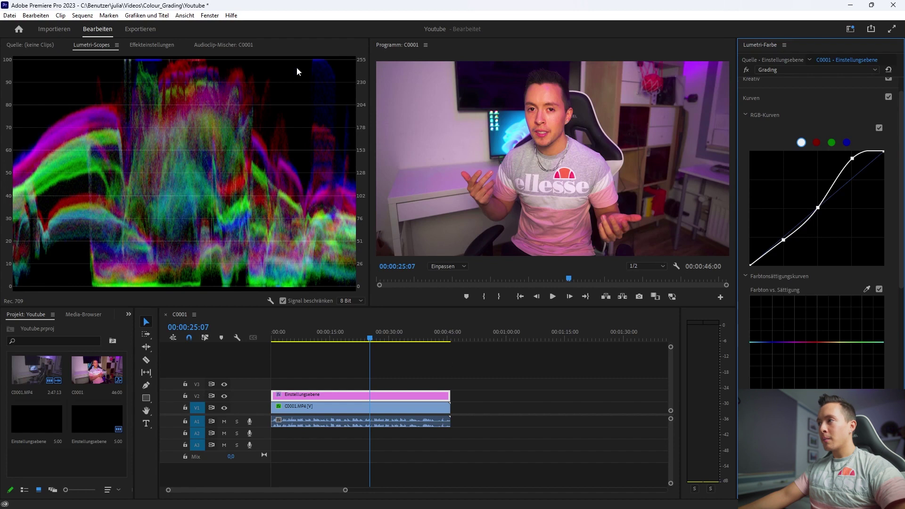
pyautogui.moveTo(852, 159); pyautogui.dragTo(853, 177)
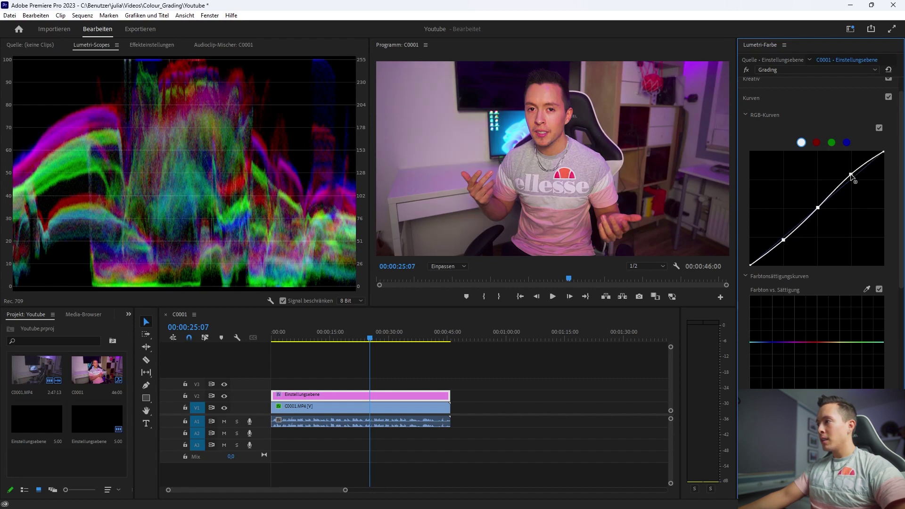
pyautogui.moveTo(784, 241); pyautogui.dragTo(783, 257)
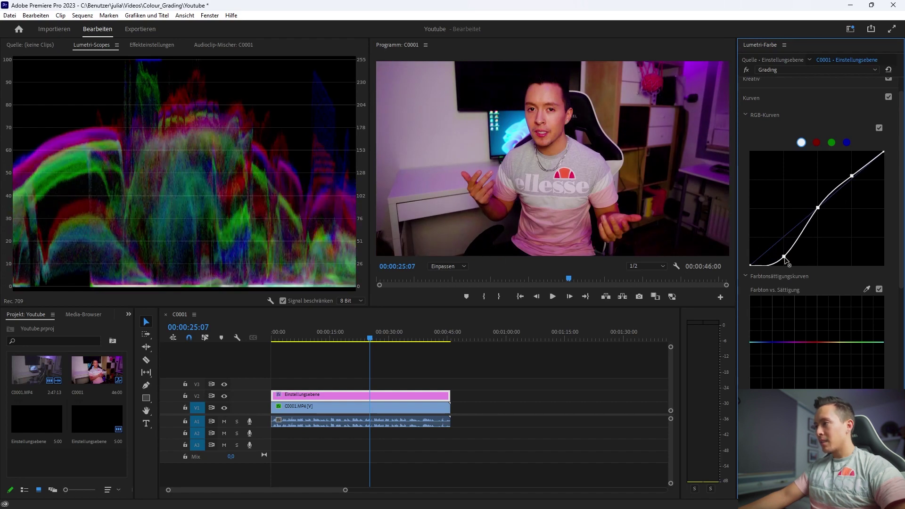
pyautogui.moveTo(785, 258); pyautogui.dragTo(783, 240)
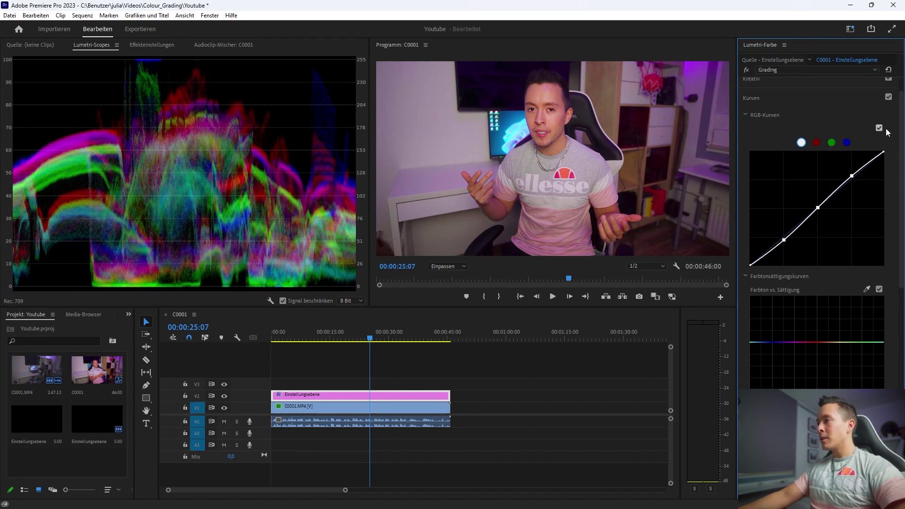
pyautogui.moveTo(901, 148); pyautogui.dragTo(902, 223)
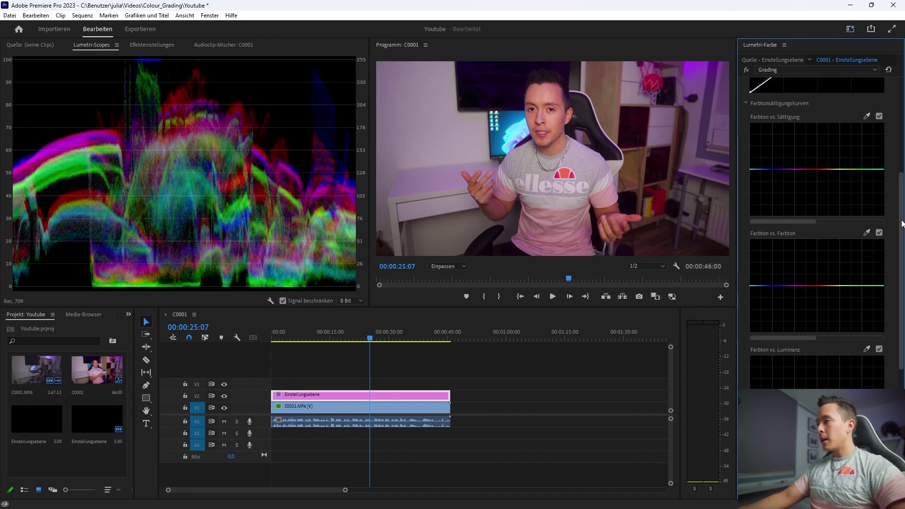
# Sample a blue hue from the video and test lowering then raising its saturation.
pyautogui.moveTo(901, 224); pyautogui.dragTo(901, 229)
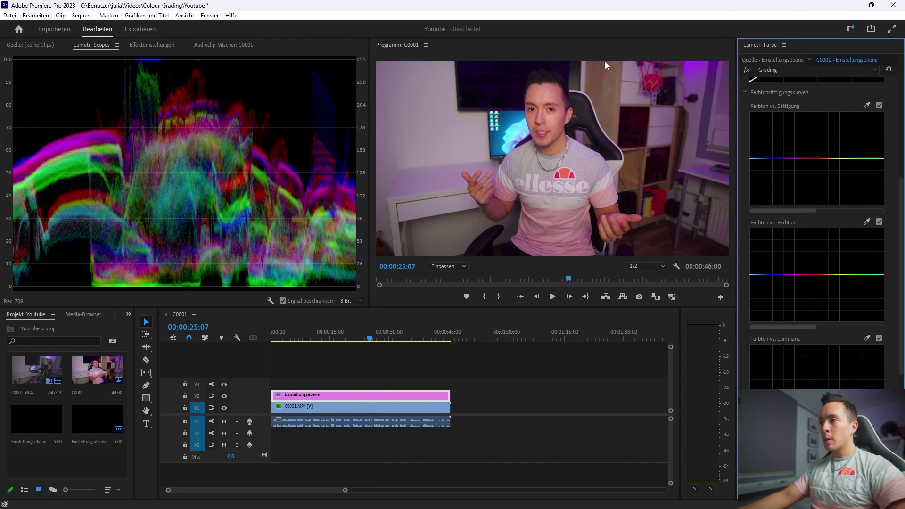
pyautogui.scroll(1, 806, 153)
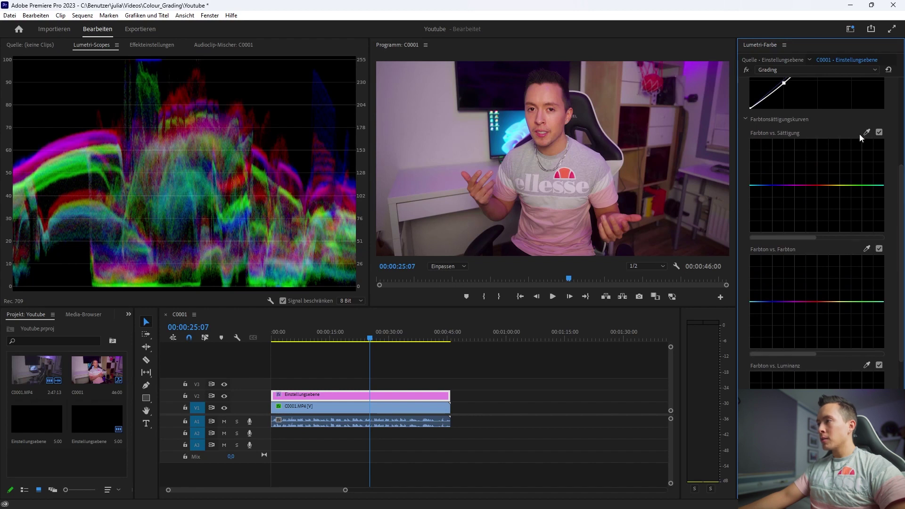
pyautogui.click(503, 118)
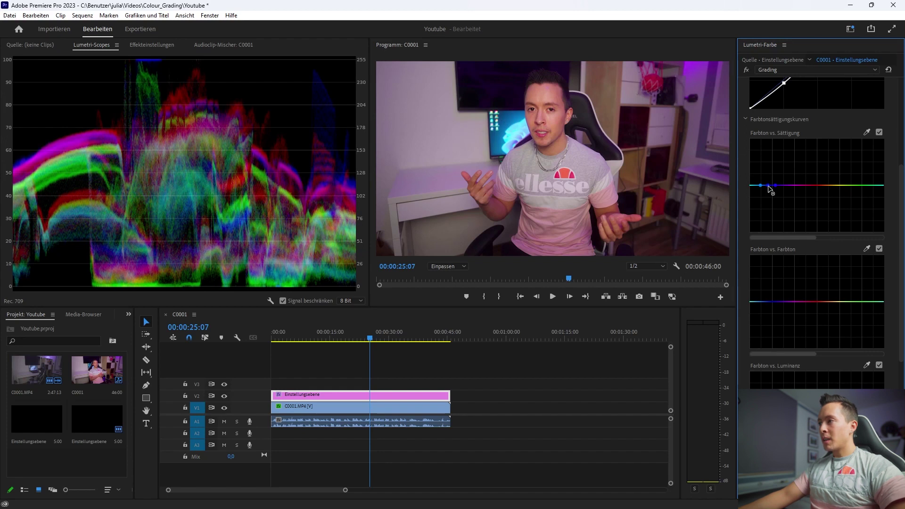
pyautogui.moveTo(768, 185); pyautogui.dragTo(764, 240)
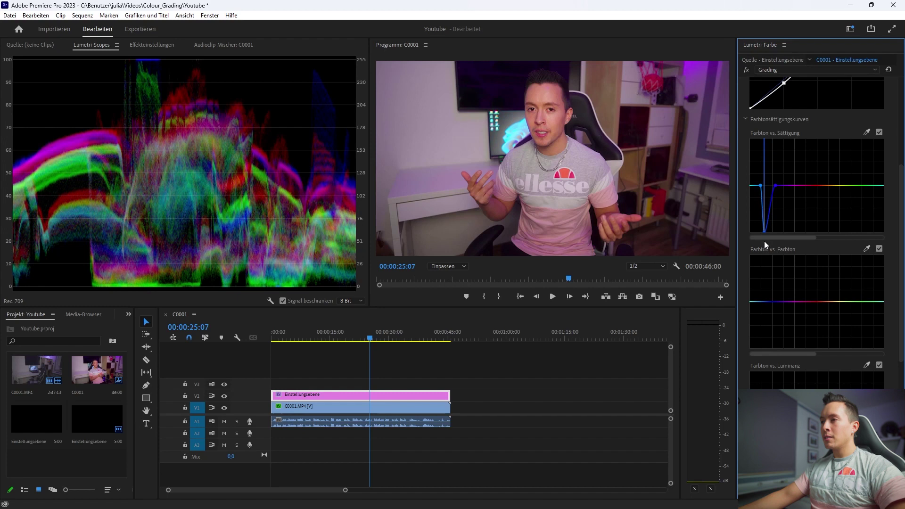
pyautogui.moveTo(764, 239)
pyautogui.mouseDown()
pyautogui.moveTo(765, 148)
pyautogui.moveTo(765, 216)
pyautogui.mouseUp()
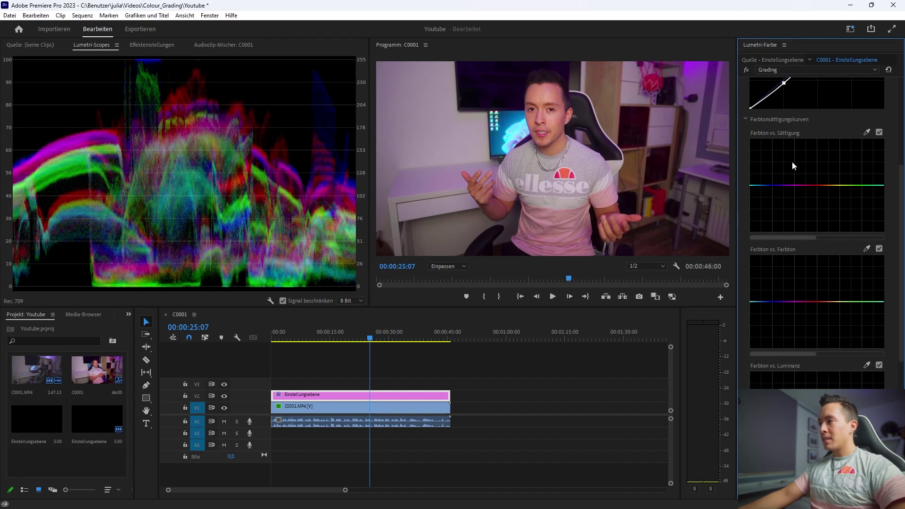
# Sample a colour onto the Hue vs Hue curve and try a peak, then a dip.
pyautogui.scroll(-5, 795, 226)
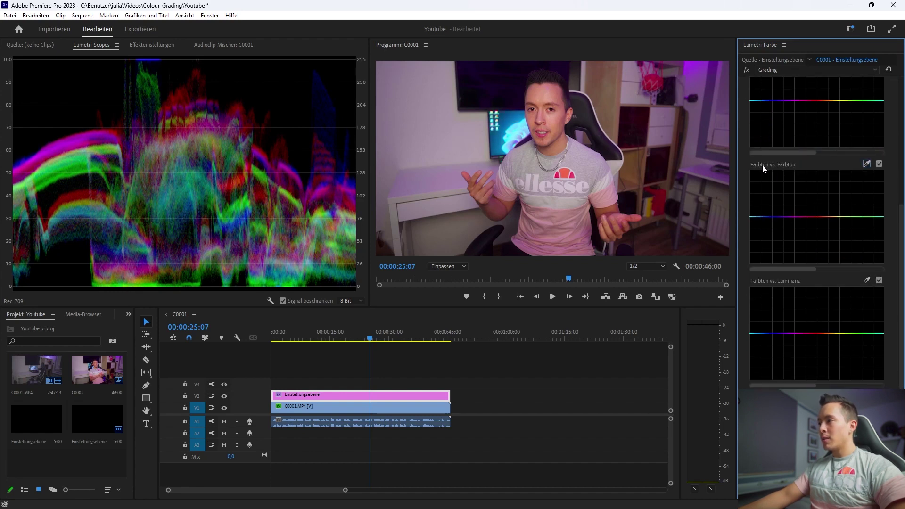
pyautogui.click(867, 163)
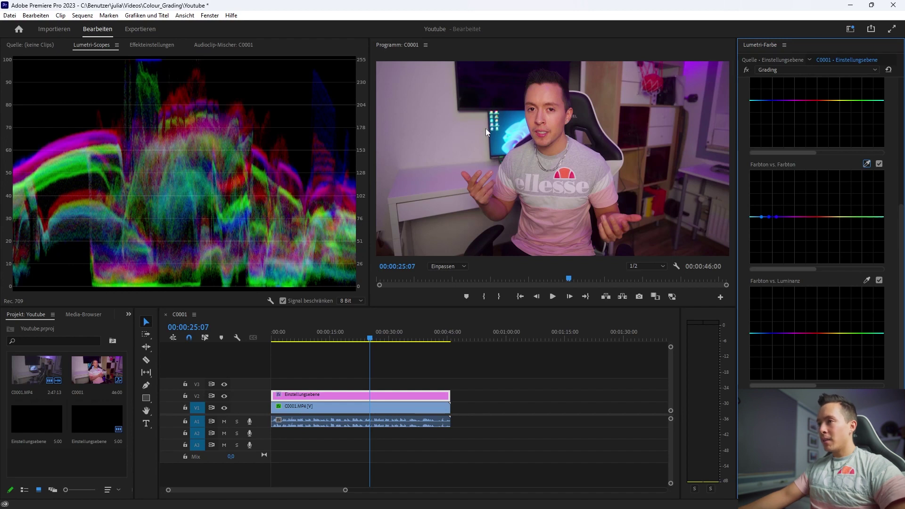
pyautogui.click(769, 218)
pyautogui.moveTo(770, 213); pyautogui.dragTo(767, 191)
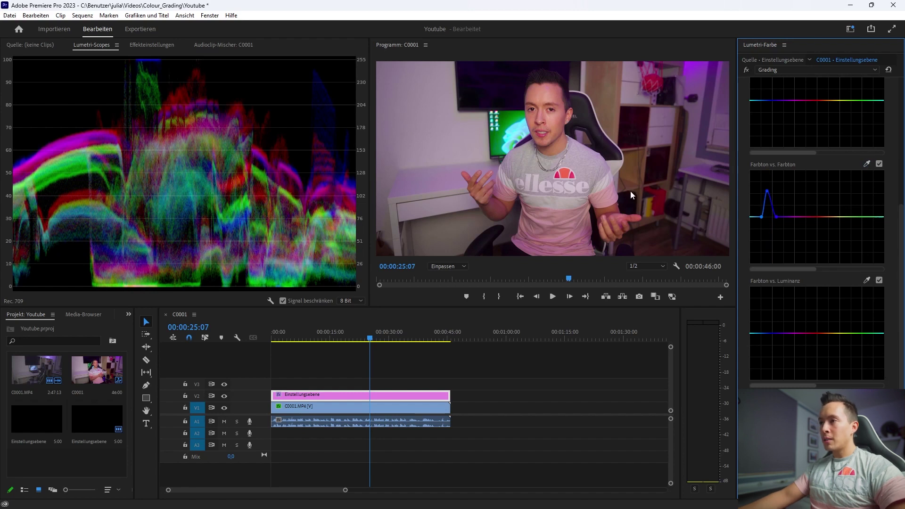
pyautogui.moveTo(768, 191)
pyautogui.mouseDown()
pyautogui.moveTo(769, 255)
pyautogui.moveTo(760, 261)
pyautogui.mouseUp()
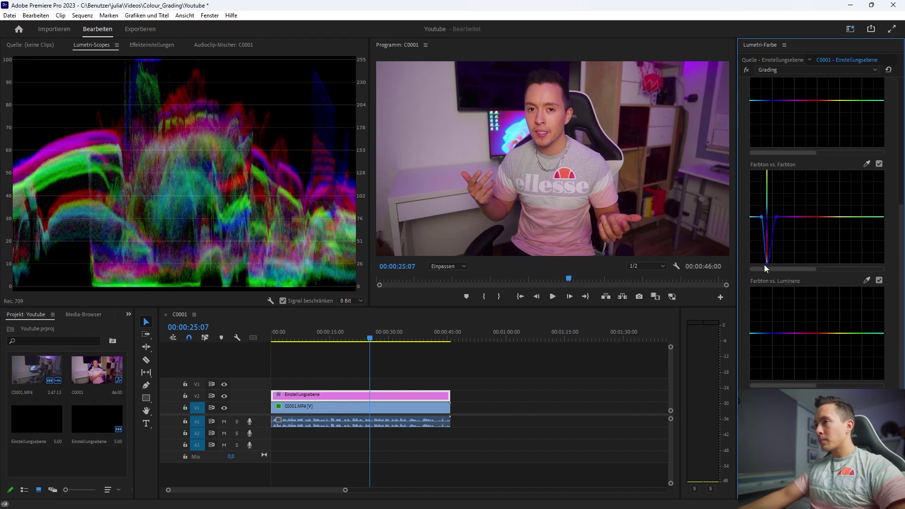
pyautogui.moveTo(759, 262); pyautogui.dragTo(769, 217)
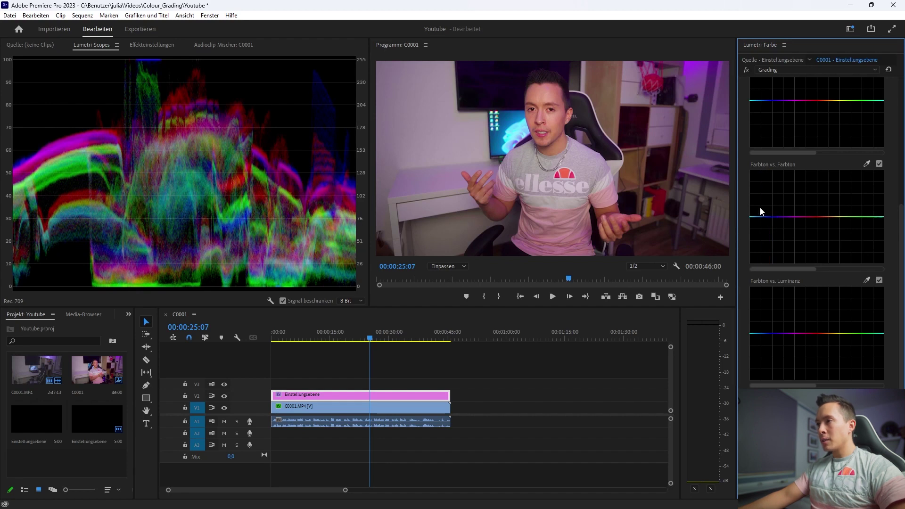
# Inspect the Program monitor at 100 % zoom, then set it back to Fit.
pyautogui.click(451, 267)
pyautogui.click(448, 331)
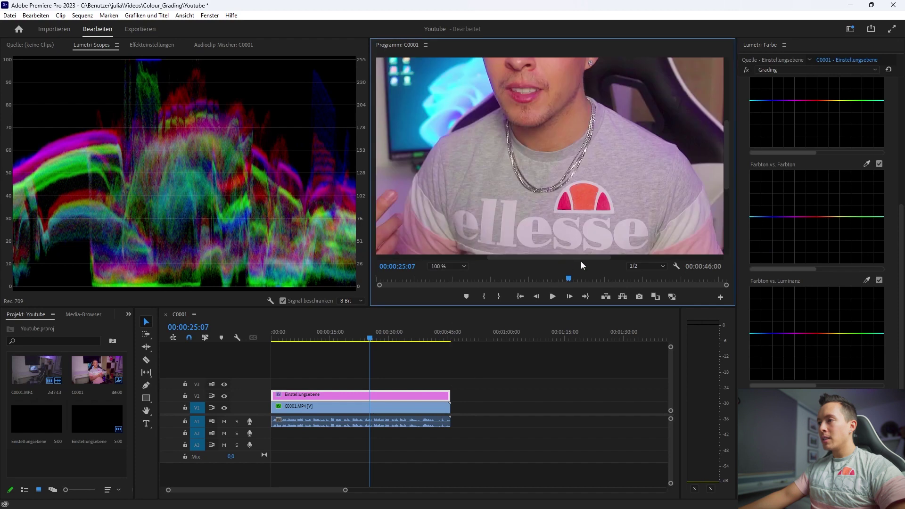
pyautogui.moveTo(578, 258); pyautogui.dragTo(551, 257)
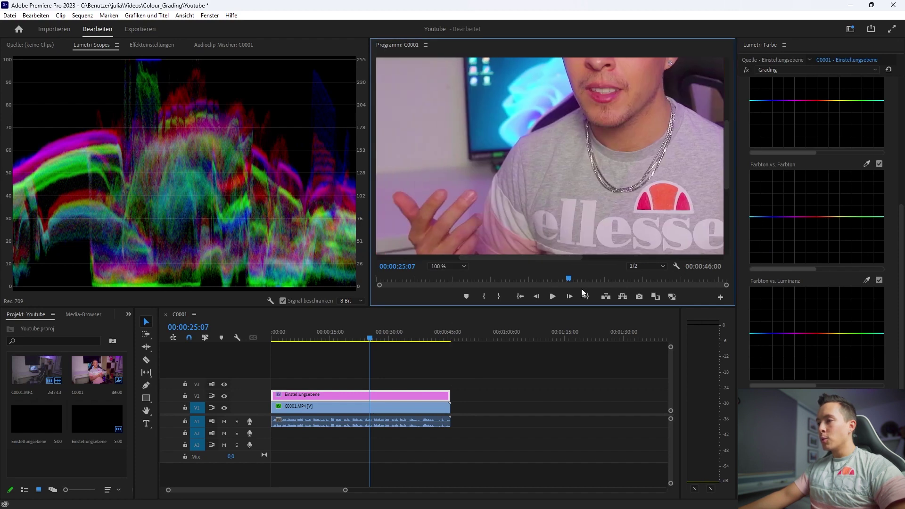
pyautogui.click(451, 267)
pyautogui.click(452, 274)
pyautogui.scroll(-2, 833, 281)
pyautogui.scroll(-2, 834, 282)
# Sample a hue for Hue vs Luma, darken and brighten it while inspecting at 200 %.
pyautogui.click(867, 167)
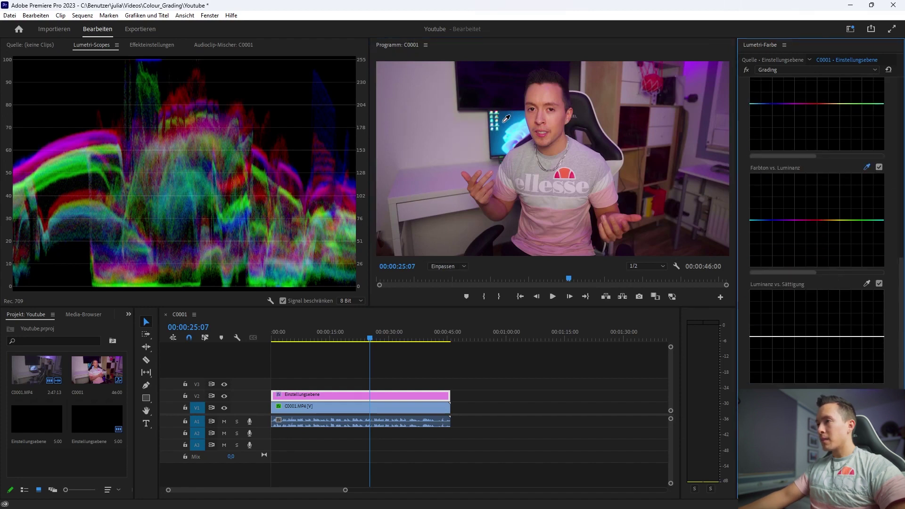
pyautogui.moveTo(769, 221); pyautogui.dragTo(773, 237)
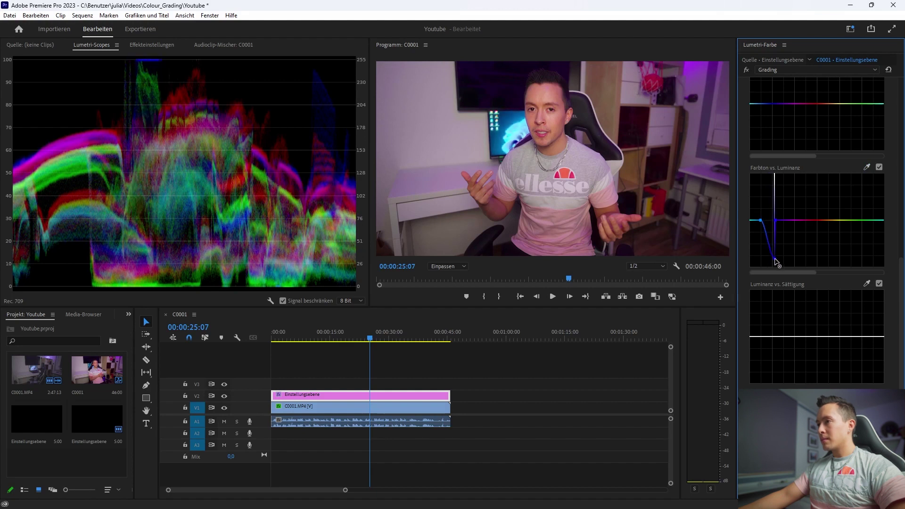
pyautogui.moveTo(773, 238)
pyautogui.mouseDown()
pyautogui.moveTo(774, 220)
pyautogui.moveTo(773, 265)
pyautogui.mouseUp()
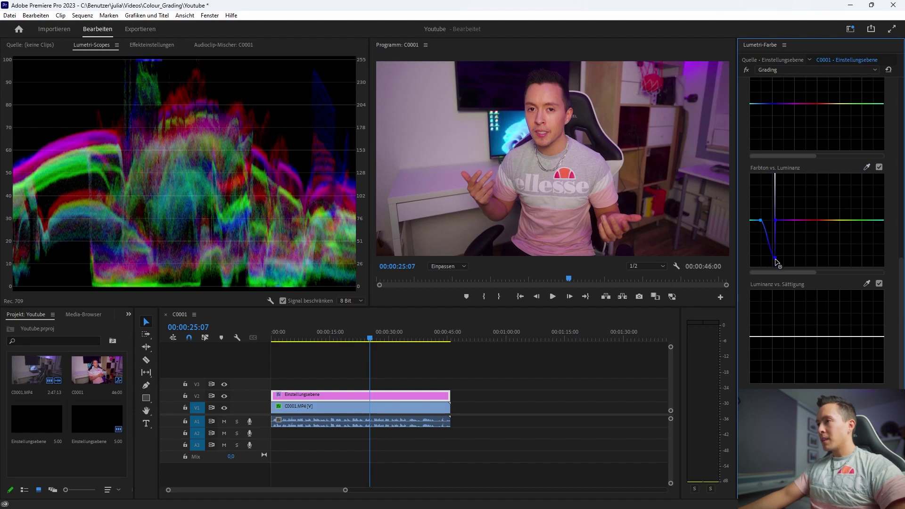
pyautogui.click(458, 267)
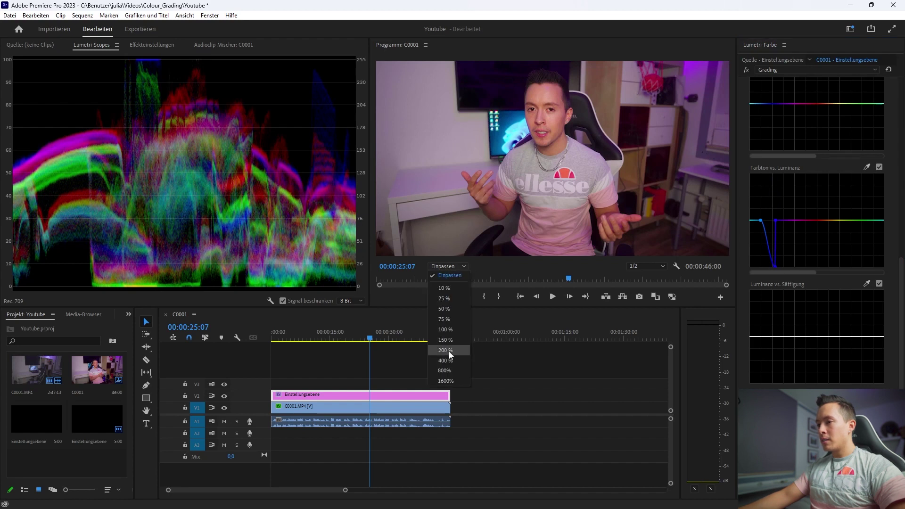
pyautogui.click(449, 352)
pyautogui.moveTo(552, 259)
pyautogui.mouseDown()
pyautogui.moveTo(493, 262)
pyautogui.moveTo(505, 263)
pyautogui.mouseUp()
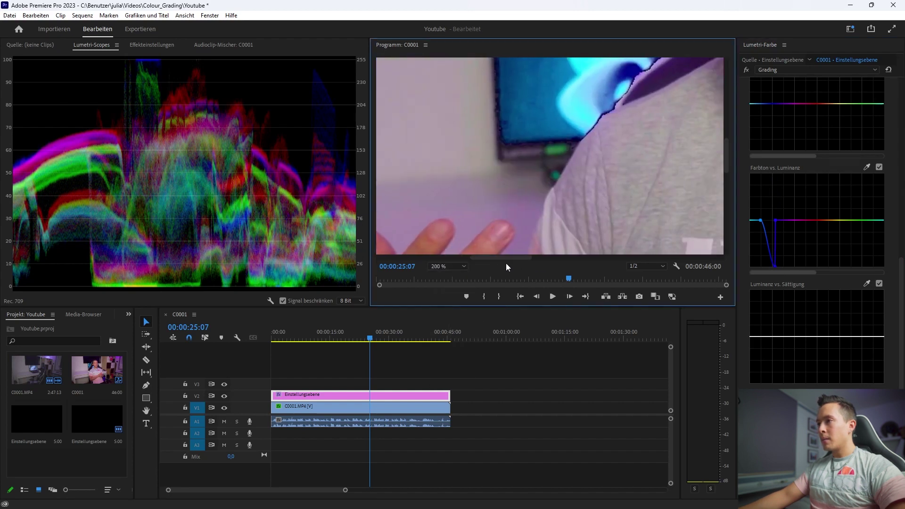
pyautogui.moveTo(728, 163); pyautogui.dragTo(727, 150)
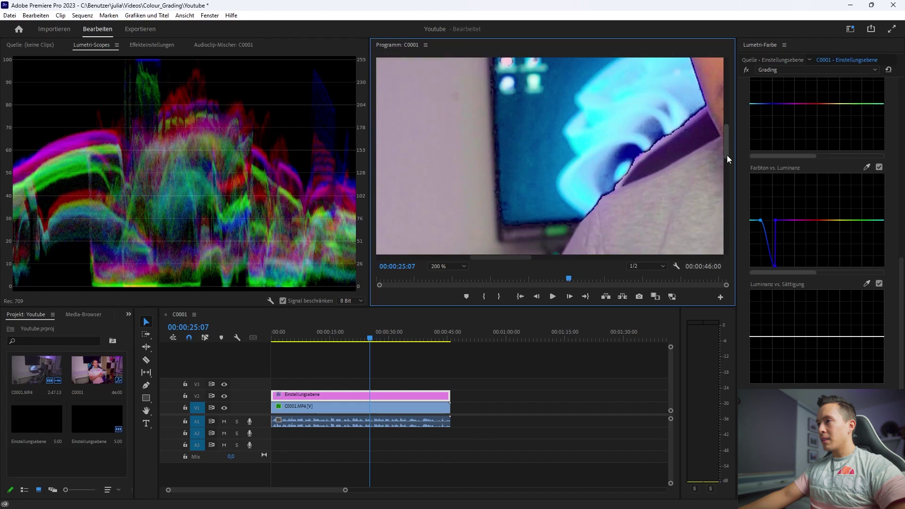
pyautogui.moveTo(774, 265)
pyautogui.mouseDown()
pyautogui.moveTo(766, 174)
pyautogui.moveTo(764, 262)
pyautogui.mouseUp()
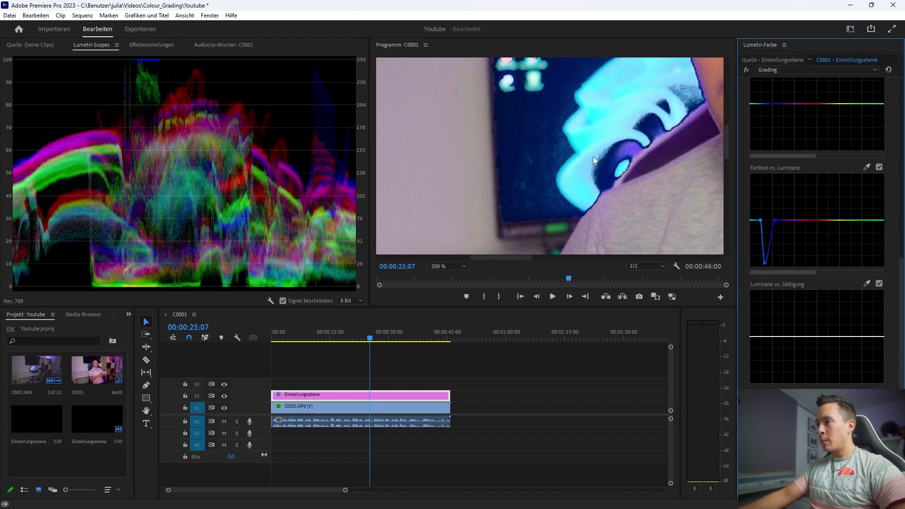
# Reset the Hue vs Luma curve to flat and return the monitor to Fit.
pyautogui.doubleClick(822, 241)
pyautogui.click(459, 269)
pyautogui.click(459, 276)
pyautogui.moveTo(901, 264); pyautogui.dragTo(901, 221)
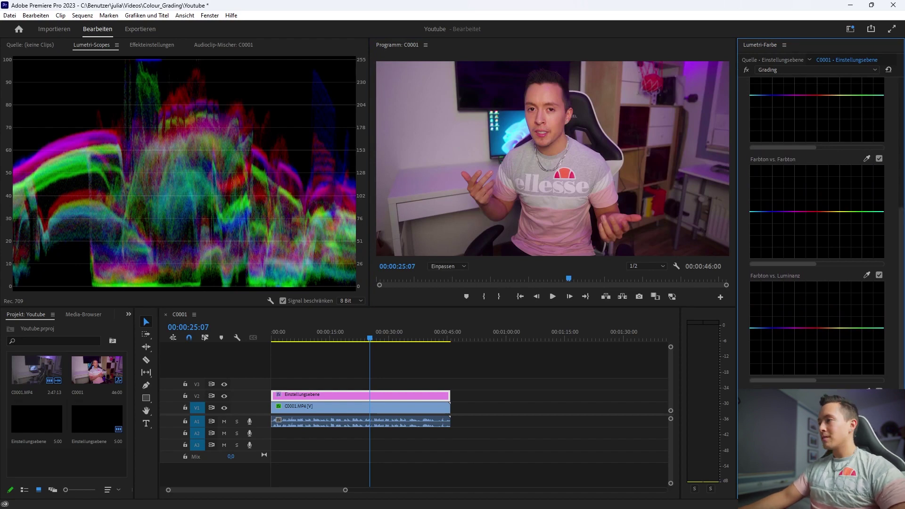
# Sample the face for the Sat vs Sat curve, bend it up and down, then reset it flat.
pyautogui.moveTo(902, 221); pyautogui.dragTo(900, 318)
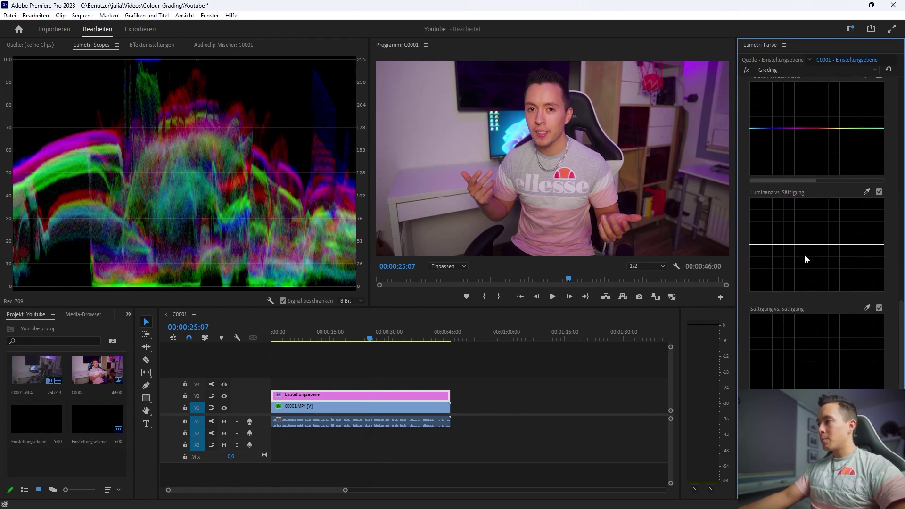
pyautogui.click(866, 307)
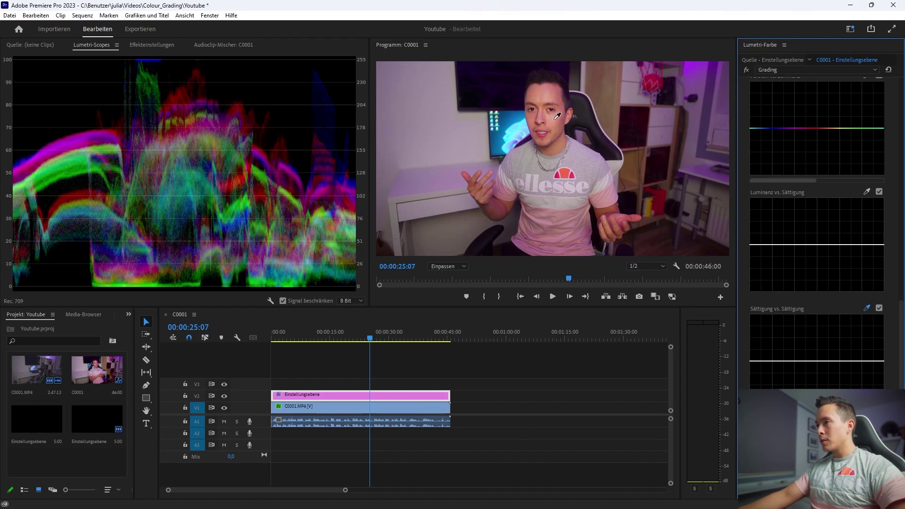
pyautogui.moveTo(790, 361)
pyautogui.mouseDown()
pyautogui.moveTo(790, 391)
pyautogui.moveTo(778, 323)
pyautogui.moveTo(790, 396)
pyautogui.moveTo(793, 339)
pyautogui.moveTo(788, 375)
pyautogui.mouseUp()
pyautogui.doubleClick(830, 337)
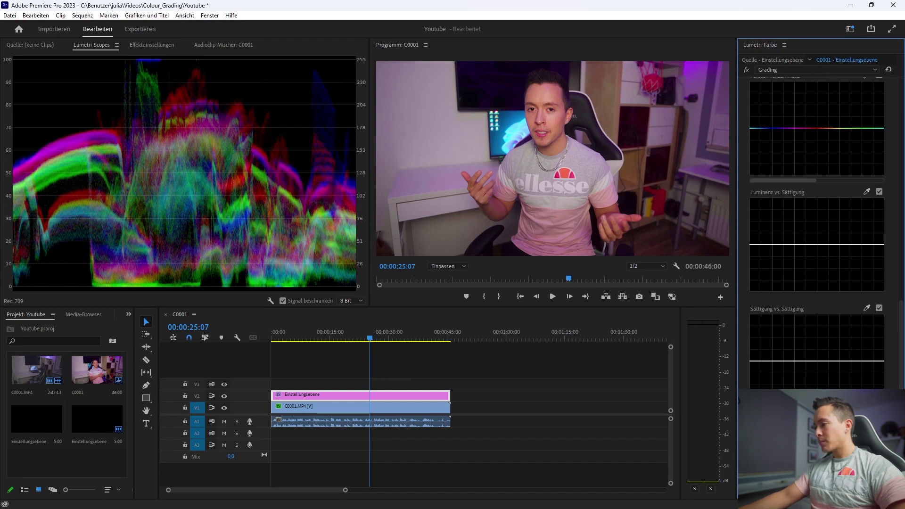
# Expand Color Wheels & Match, try lifting and tinting the Shadows, then reset both to neutral.
pyautogui.click(830, 401)
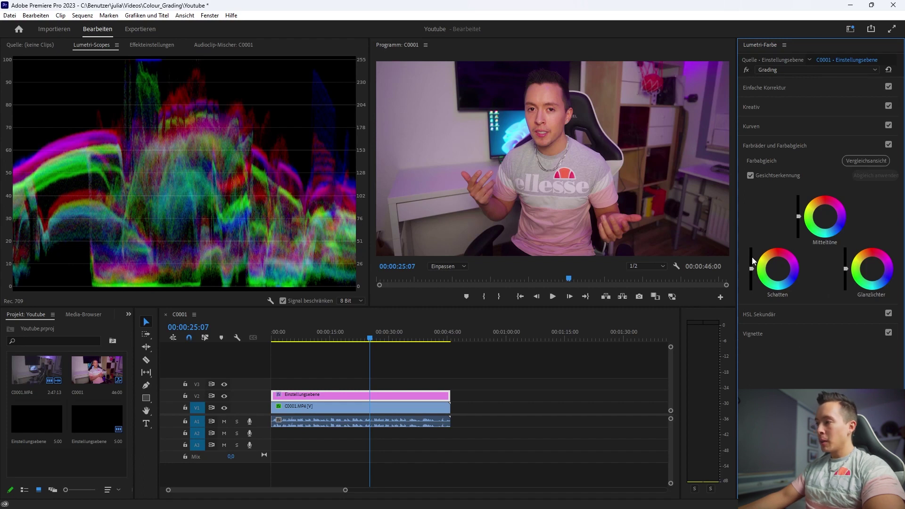
pyautogui.moveTo(751, 269); pyautogui.dragTo(751, 266)
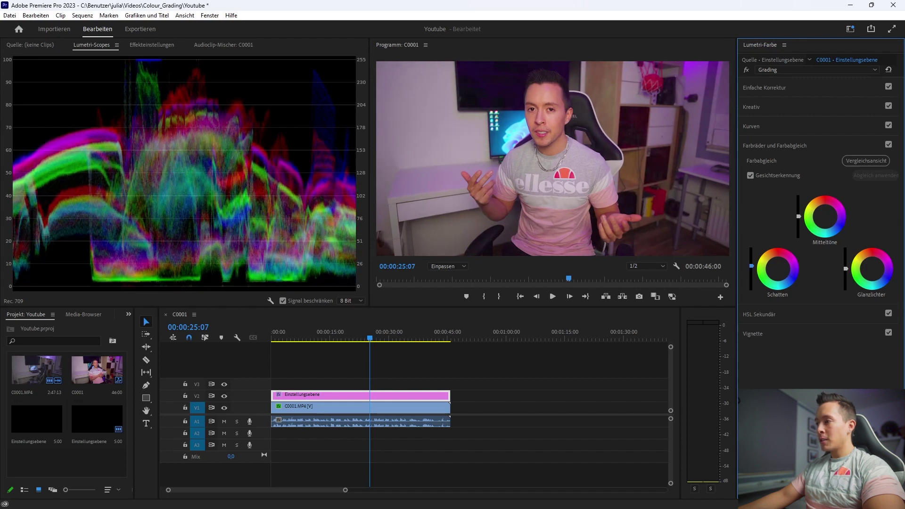
pyautogui.doubleClick(751, 266)
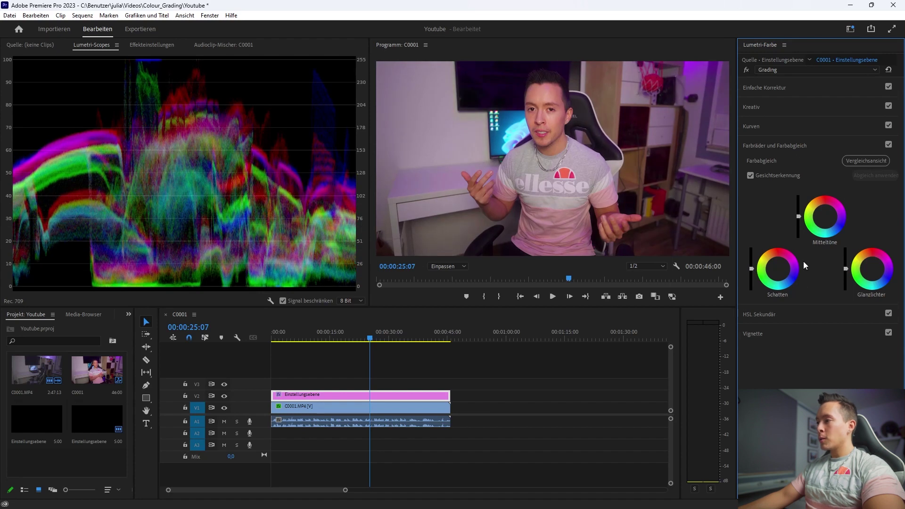
pyautogui.moveTo(779, 273); pyautogui.dragTo(778, 271)
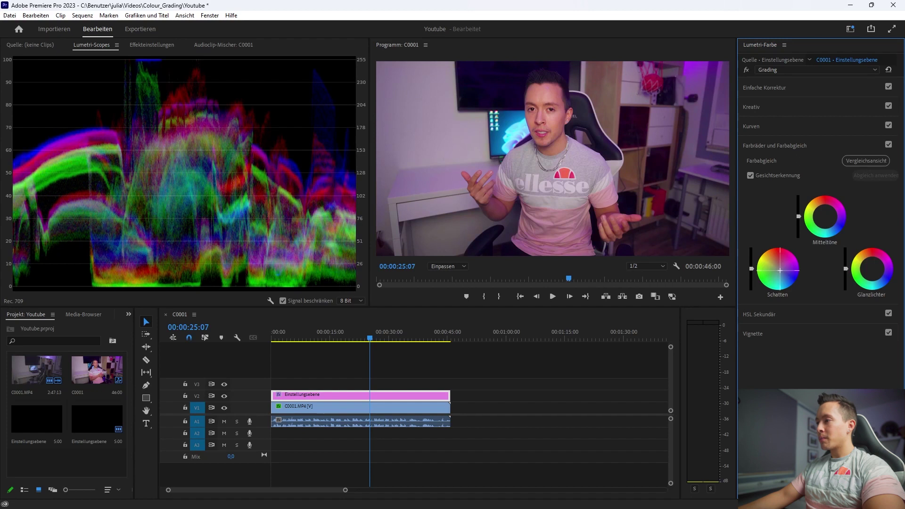
pyautogui.doubleClick(787, 272)
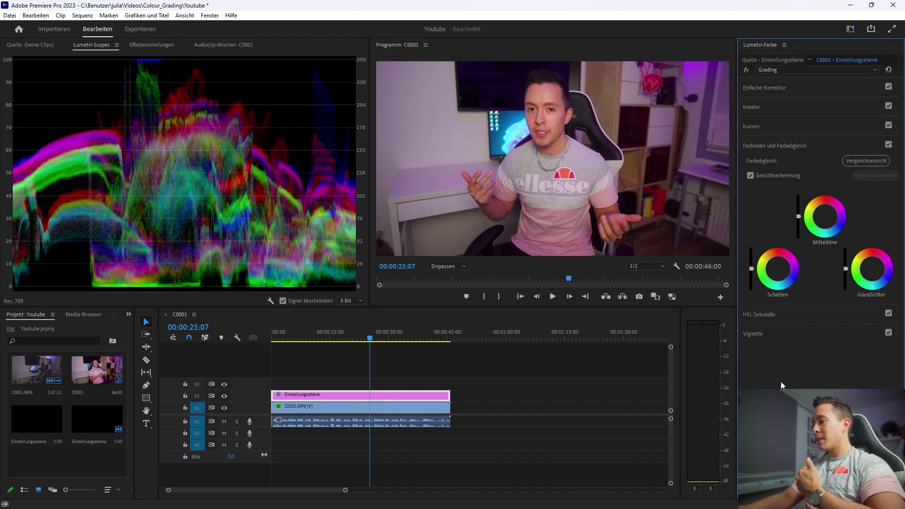
# Bring the HSL Sekundär section into view, collapsing the Curves section.
pyautogui.click(779, 314)
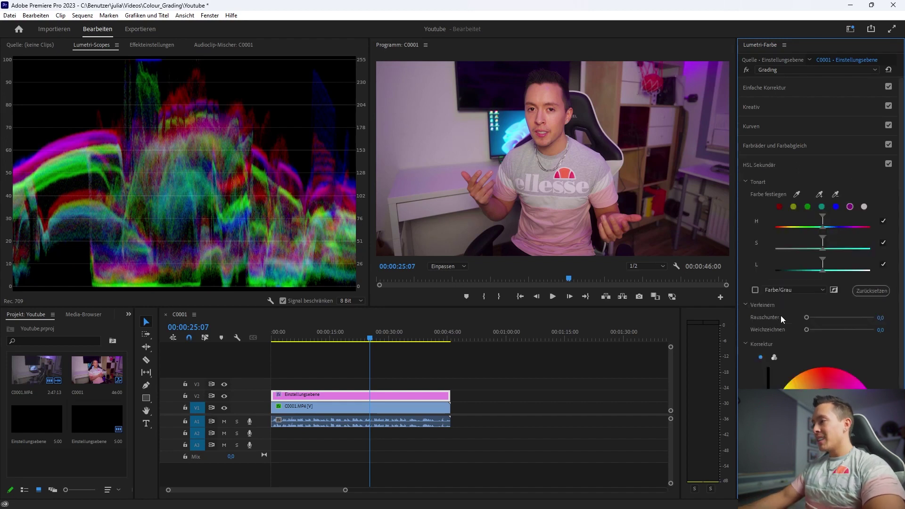
pyautogui.scroll(-1, 759, 163)
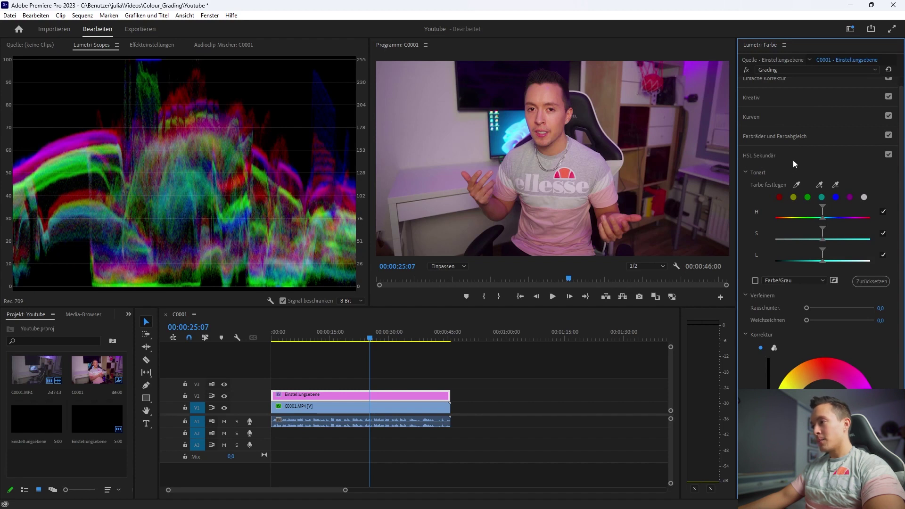
pyautogui.scroll(1, 793, 157)
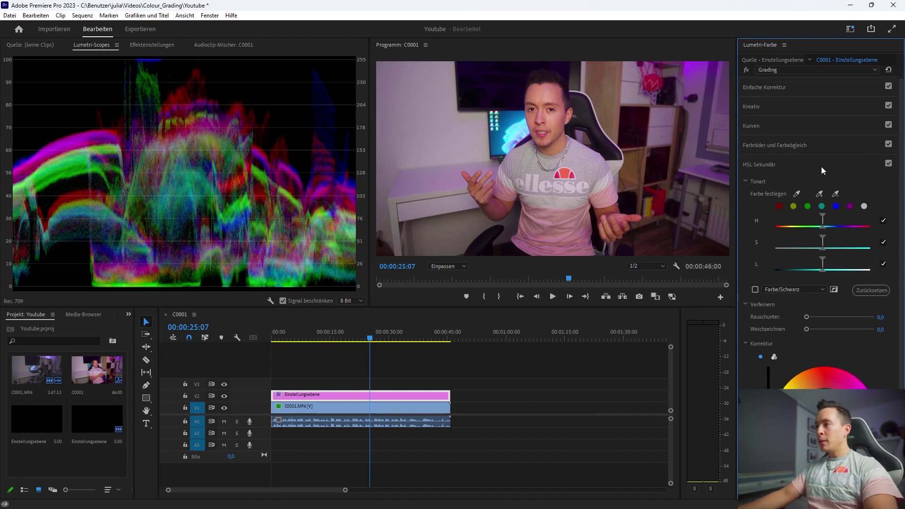
pyautogui.click(752, 126)
pyautogui.click(753, 126)
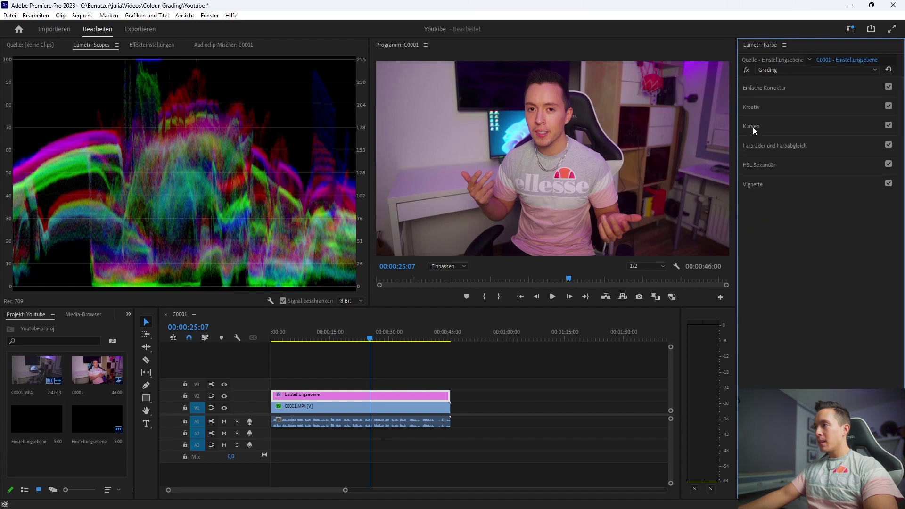
pyautogui.click(759, 165)
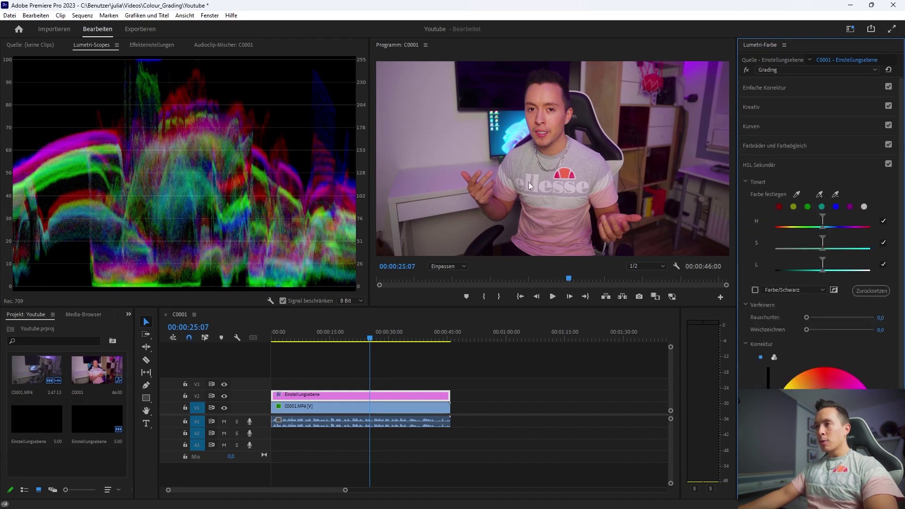
pyautogui.scroll(-3, 851, 325)
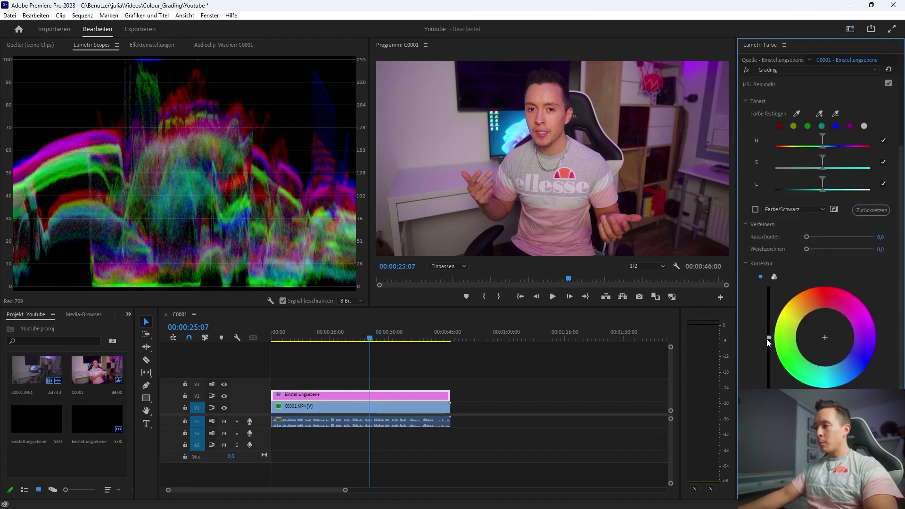
pyautogui.scroll(2, 903, 233)
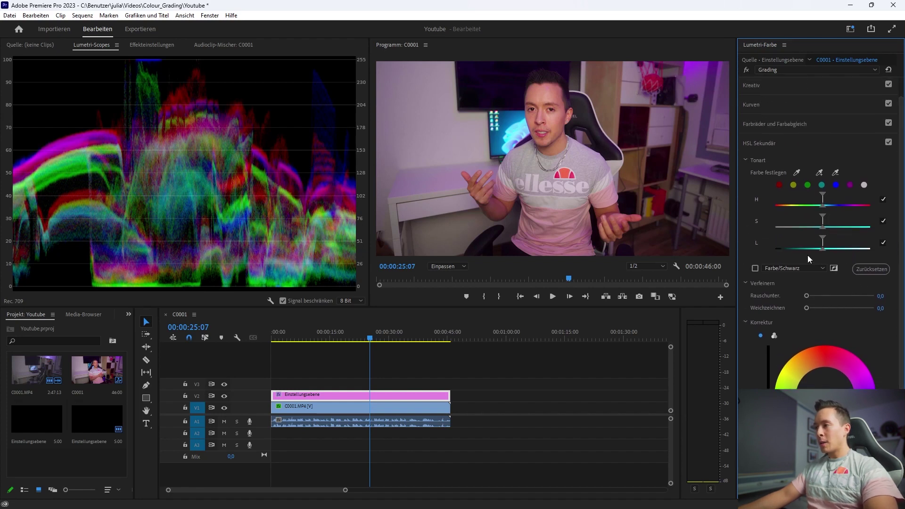
# Sample the blue computer screen as the key colour and preview the mask on black.
pyautogui.click(798, 171)
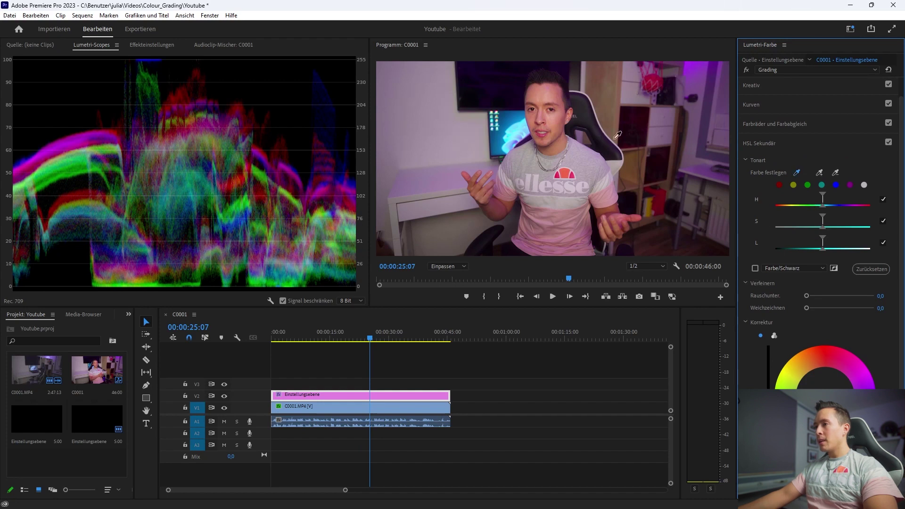
pyautogui.click(508, 117)
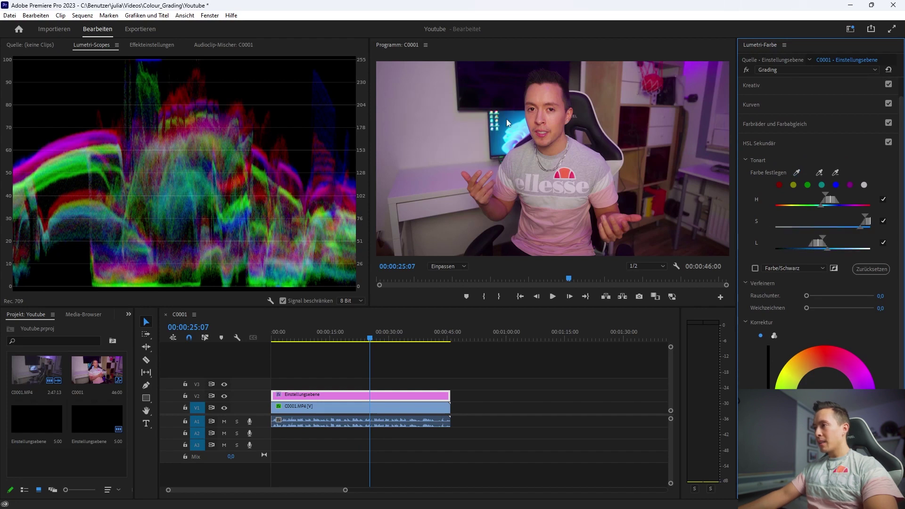
pyautogui.click(755, 269)
pyautogui.click(755, 269)
pyautogui.click(756, 269)
pyautogui.click(755, 268)
pyautogui.click(755, 268)
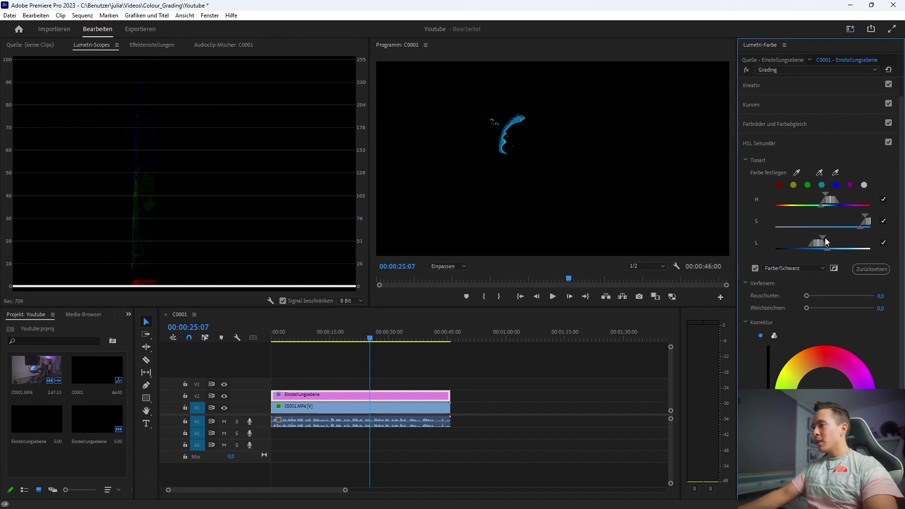
# Adjust the key's lightness range wider and refine its saturation range.
pyautogui.moveTo(826, 238); pyautogui.dragTo(860, 238)
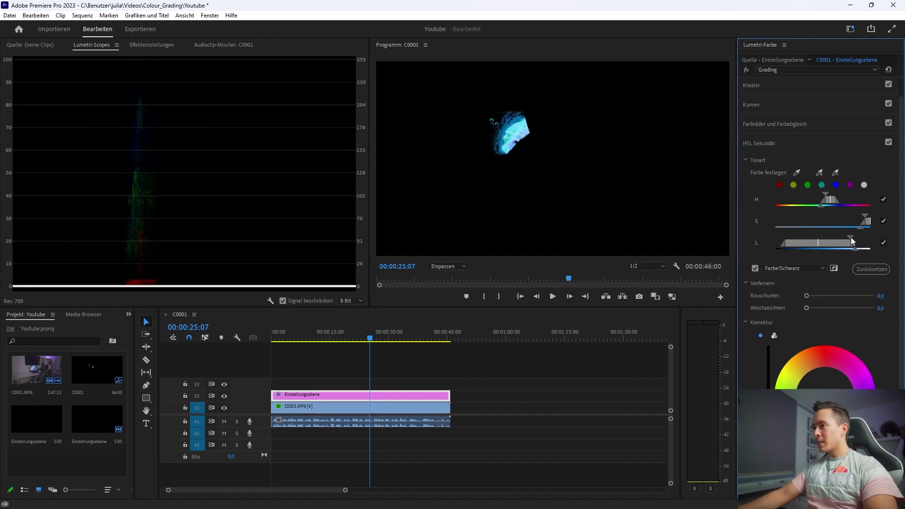
pyautogui.moveTo(862, 217); pyautogui.dragTo(818, 222)
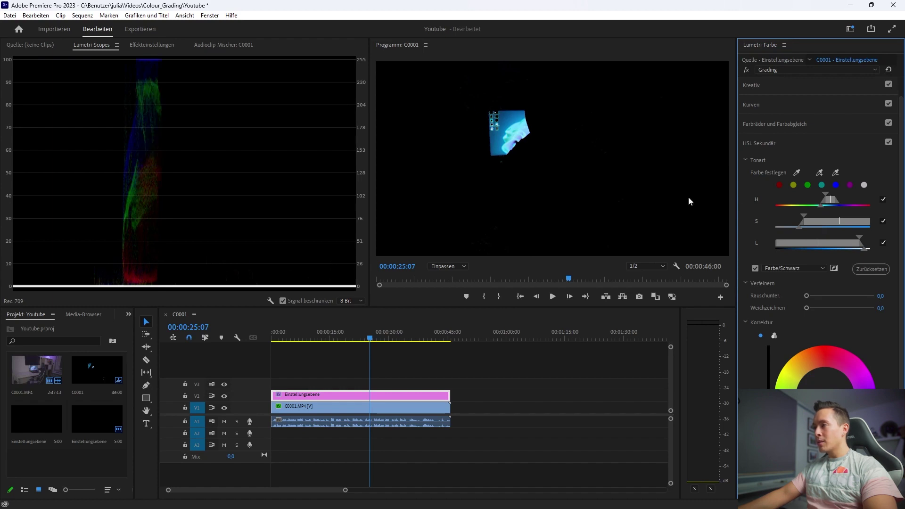
pyautogui.moveTo(859, 240); pyautogui.dragTo(864, 240)
pyautogui.moveTo(804, 216); pyautogui.dragTo(796, 215)
# Return to the full image and try keyed Saturation 0 and Contrast -100/-50, resetting both.
pyautogui.click(755, 268)
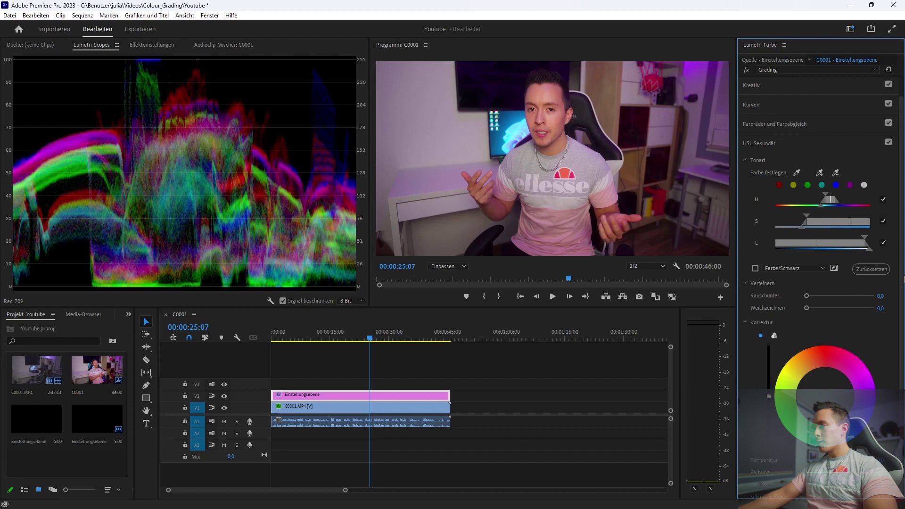
pyautogui.scroll(-3, 897, 379)
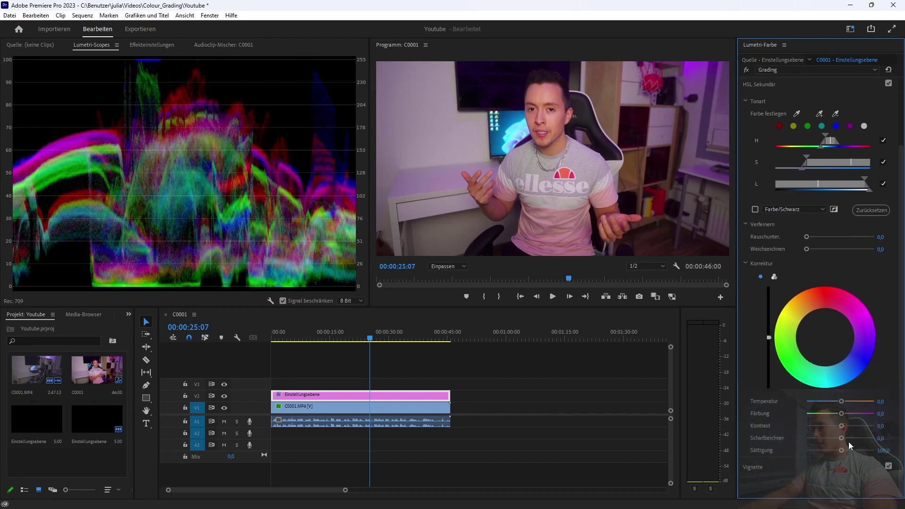
pyautogui.moveTo(842, 451); pyautogui.dragTo(782, 455)
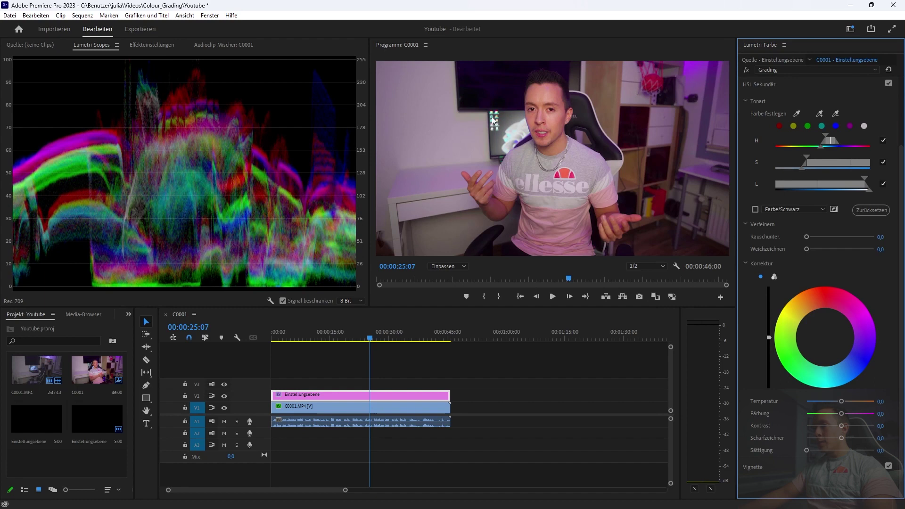
pyautogui.doubleClick(864, 450)
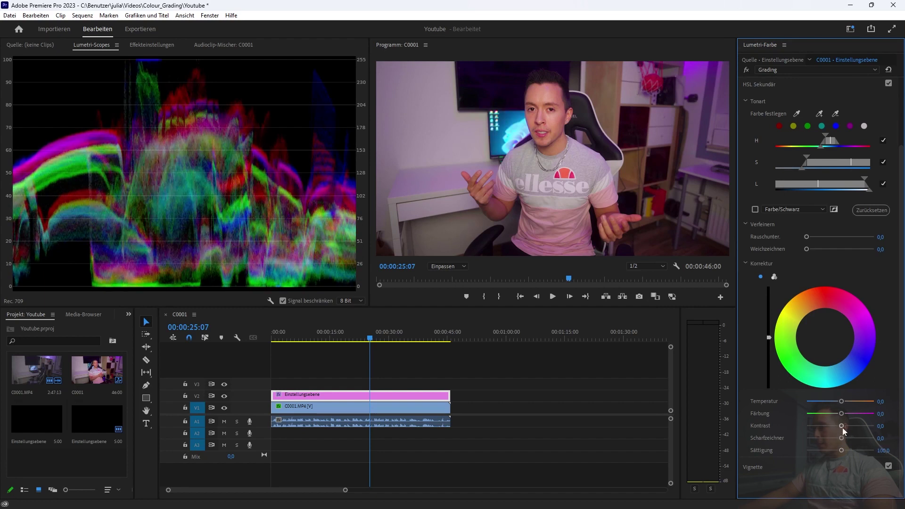
pyautogui.moveTo(842, 426); pyautogui.dragTo(770, 425)
pyautogui.click(824, 426)
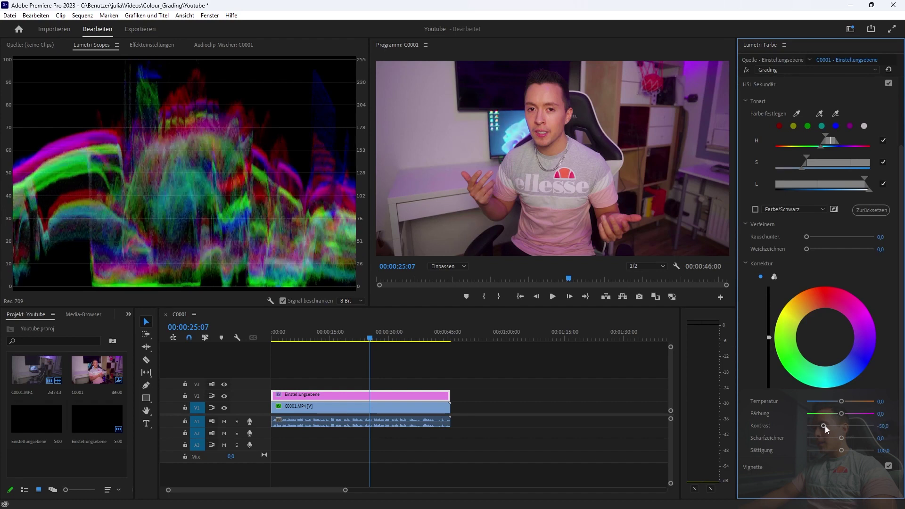
pyautogui.doubleClick(864, 428)
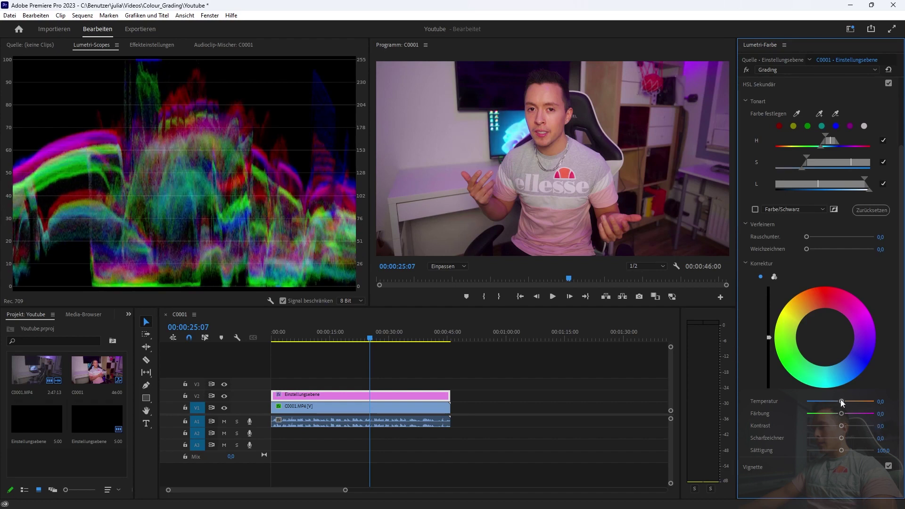
# Try maximum Temperature and a Correction wheel tint, reset them, and view the key on black.
pyautogui.moveTo(841, 401); pyautogui.dragTo(875, 401)
pyautogui.doubleClick(874, 401)
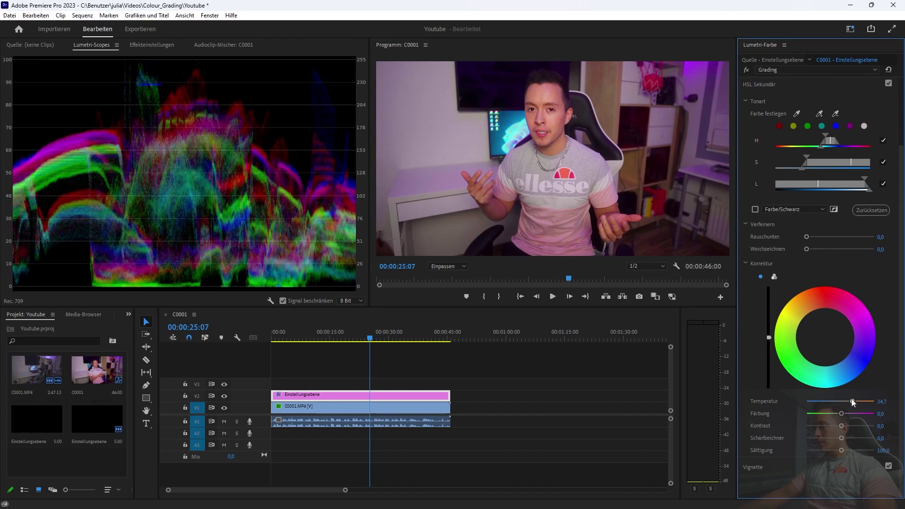
pyautogui.moveTo(825, 337)
pyautogui.mouseDown()
pyautogui.moveTo(774, 340)
pyautogui.moveTo(819, 295)
pyautogui.mouseUp()
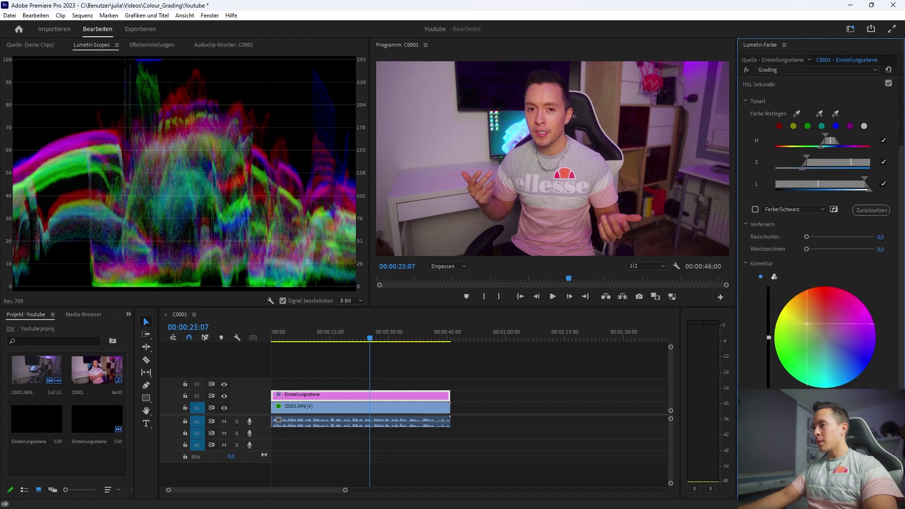
pyautogui.moveTo(819, 295); pyautogui.dragTo(840, 340)
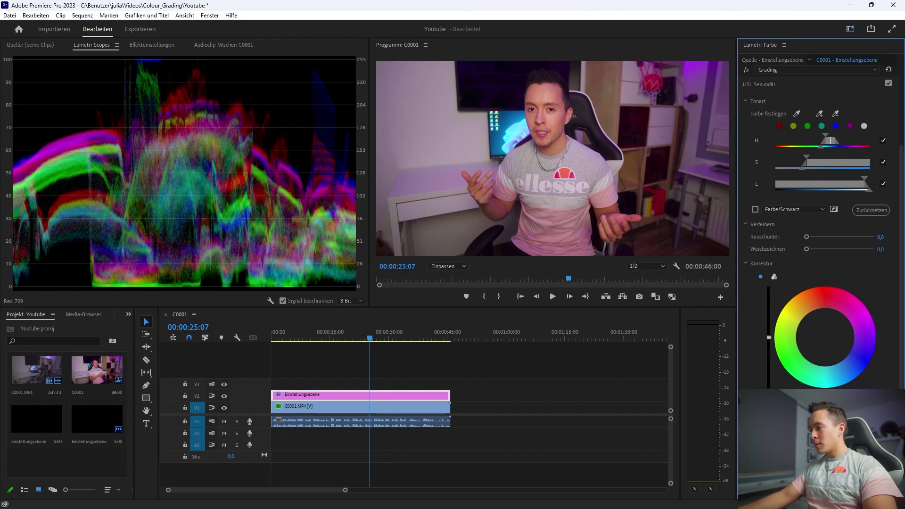
pyautogui.scroll(1, 802, 330)
pyautogui.scroll(1, 854, 184)
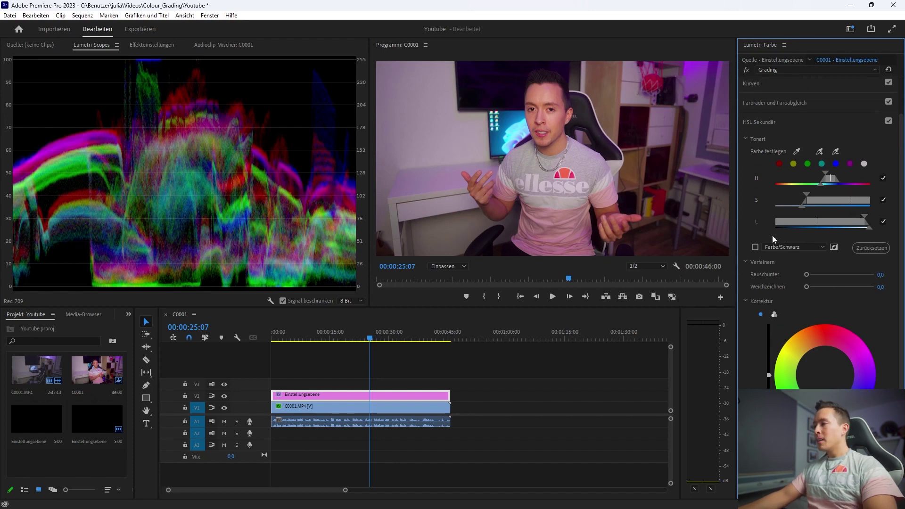
pyautogui.click(755, 247)
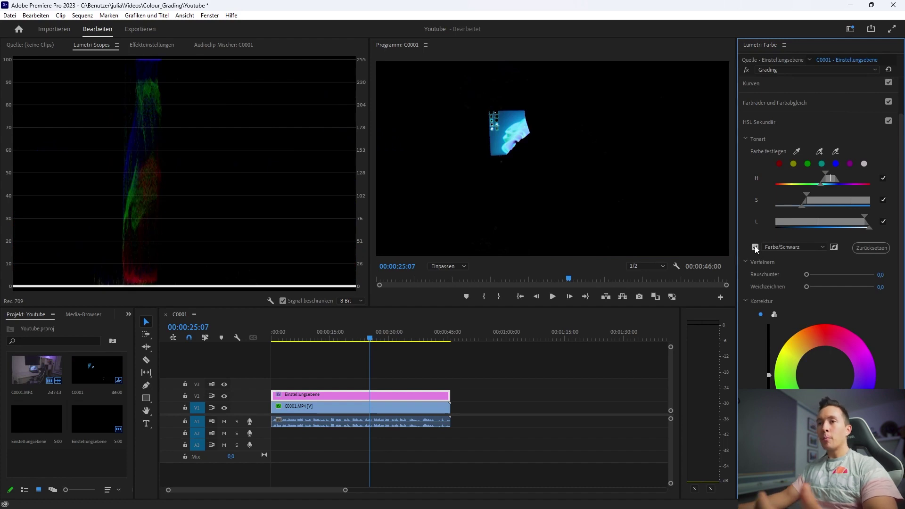
# Return to the full image and briefly expand then collapse the Curves section.
pyautogui.click(755, 247)
pyautogui.scroll(2, 795, 135)
pyautogui.click(771, 129)
pyautogui.moveTo(902, 188)
pyautogui.mouseDown()
pyautogui.moveTo(903, 262)
pyautogui.moveTo(903, 226)
pyautogui.mouseUp()
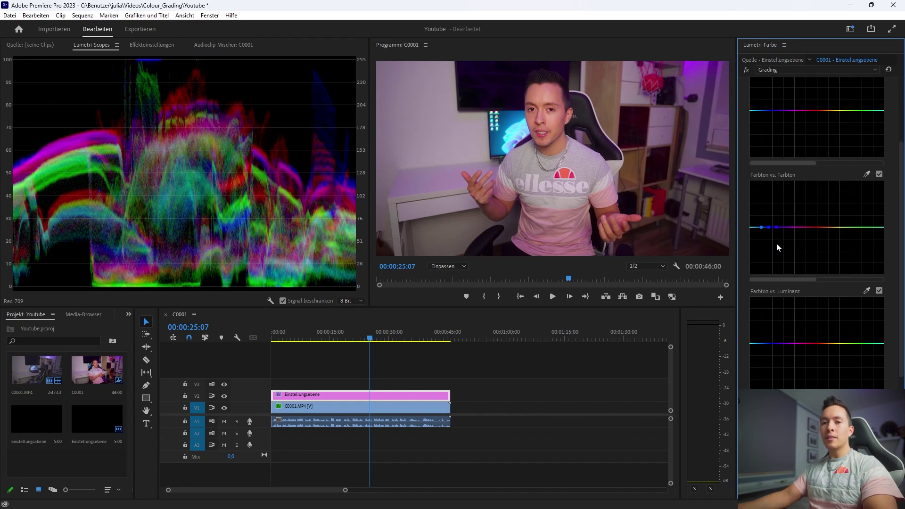
pyautogui.scroll(5, 871, 115)
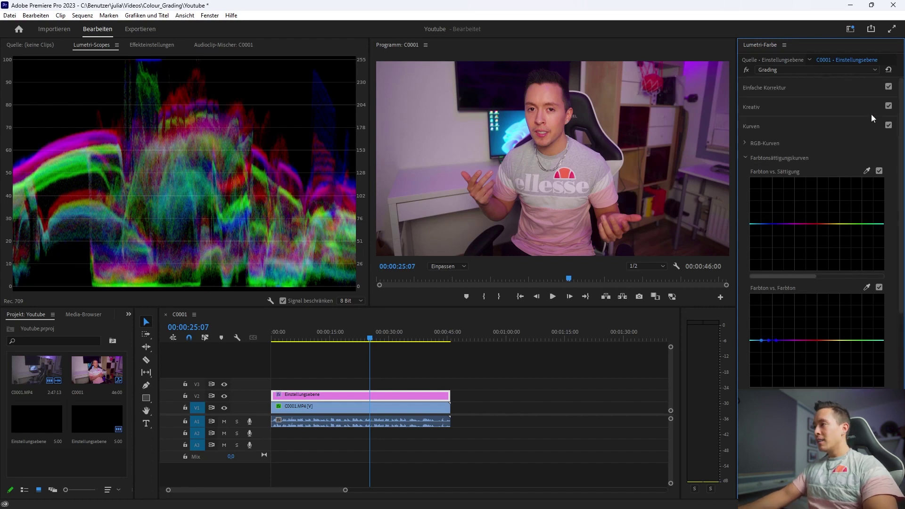
pyautogui.click(760, 129)
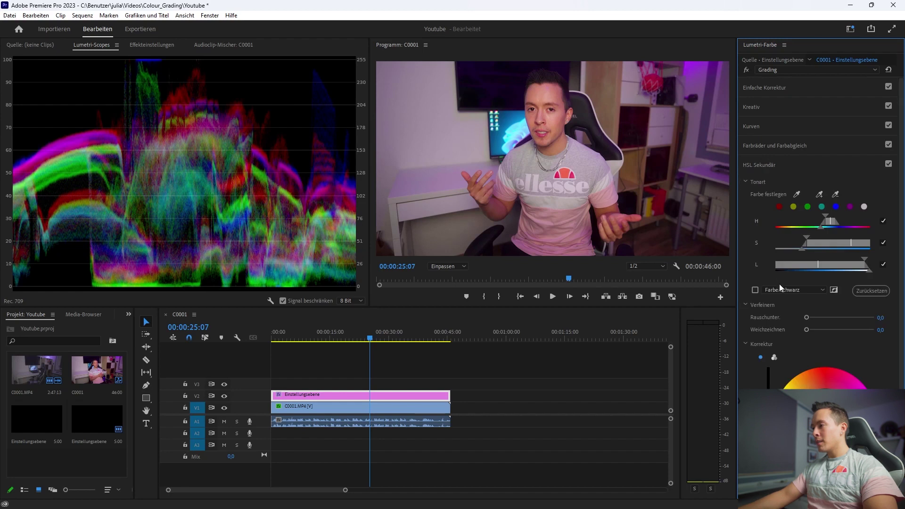
# Collapse the HSL Sekundär section and expand the Vignette settings.
pyautogui.click(755, 290)
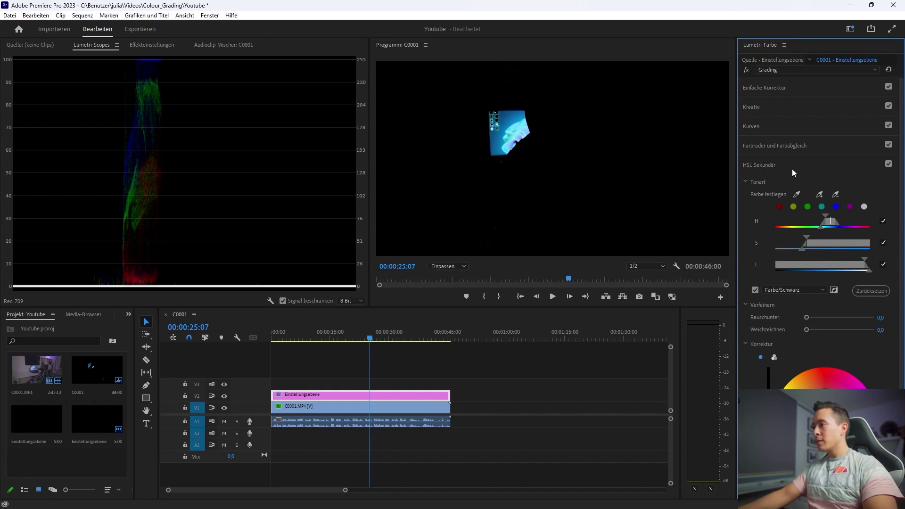
pyautogui.click(768, 163)
pyautogui.click(768, 162)
pyautogui.click(768, 164)
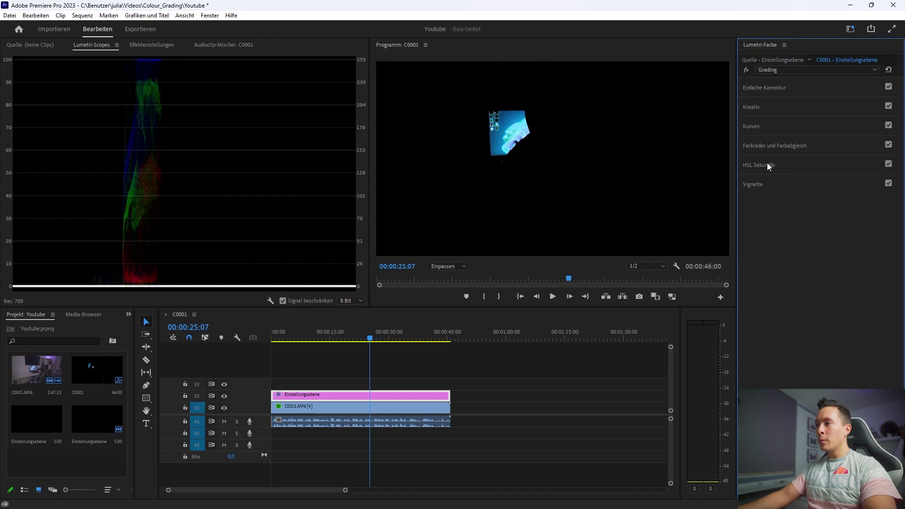
pyautogui.click(767, 165)
pyautogui.scroll(-3, 773, 136)
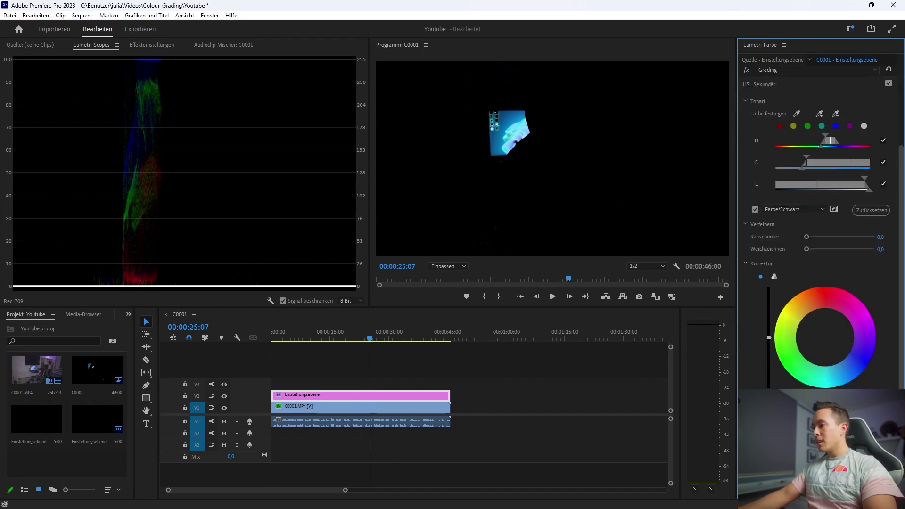
pyautogui.click(757, 83)
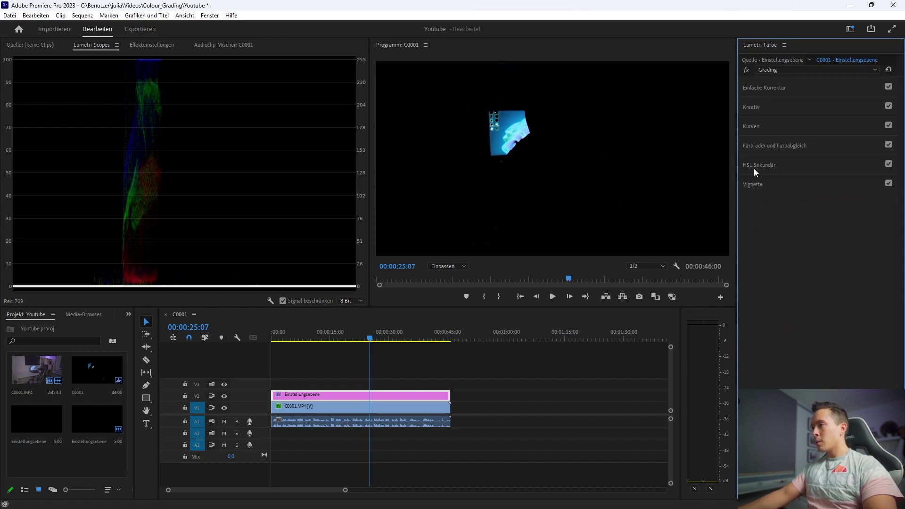
pyautogui.click(754, 185)
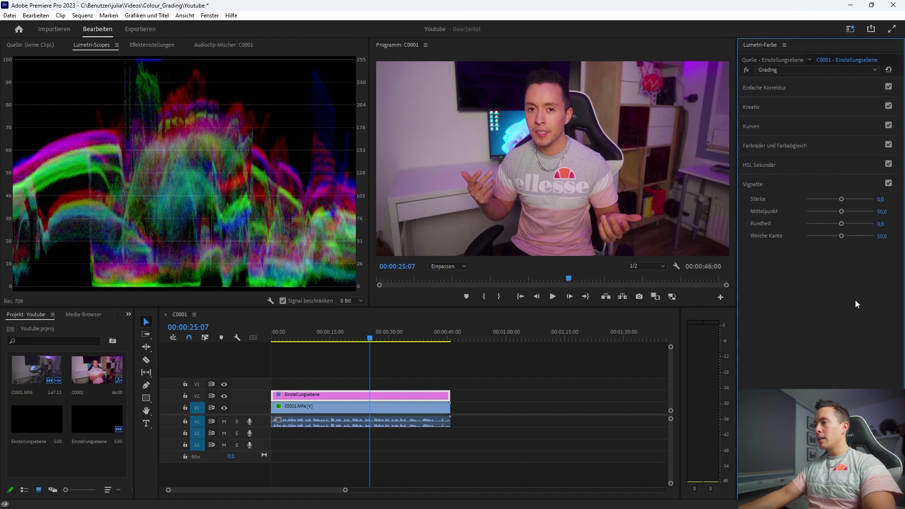
# Set vignette Stärke to -0,6, then try Weiche Kante 0, Rundheit 100 and a softer feather.
pyautogui.click(842, 199)
pyautogui.moveTo(842, 199); pyautogui.dragTo(832, 199)
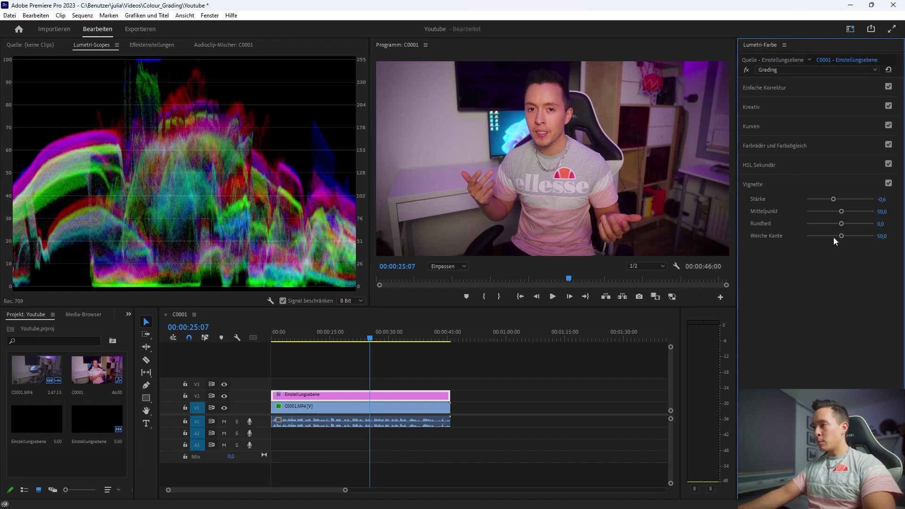
pyautogui.moveTo(833, 238); pyautogui.dragTo(806, 236)
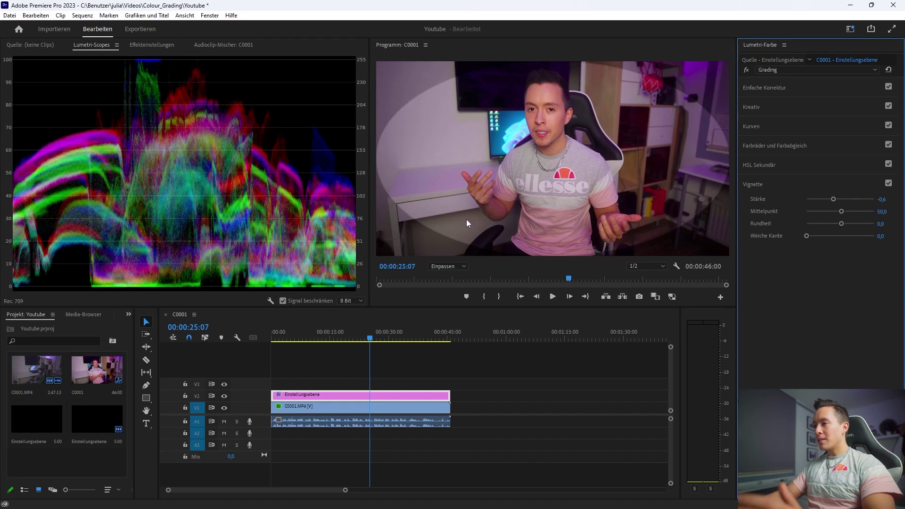
pyautogui.moveTo(842, 224); pyautogui.dragTo(892, 221)
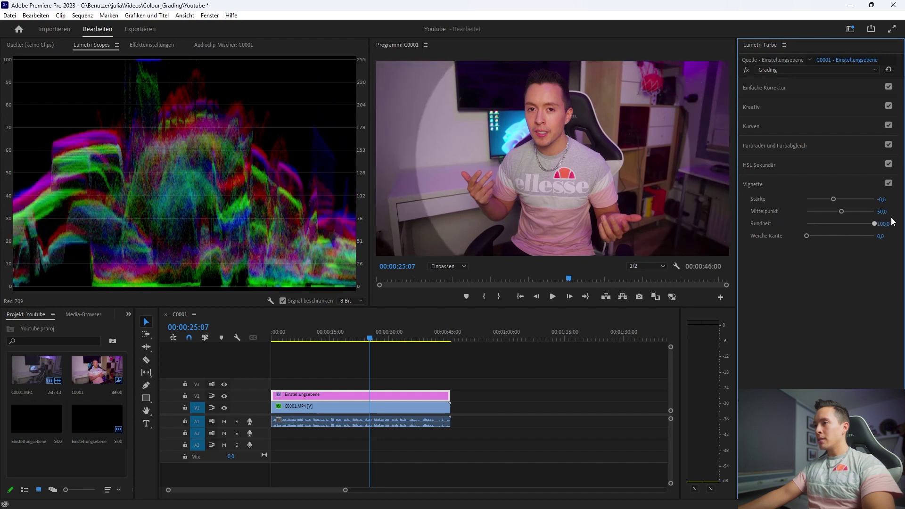
pyautogui.moveTo(811, 236)
pyautogui.mouseDown()
pyautogui.moveTo(848, 238)
pyautogui.moveTo(847, 223)
pyautogui.mouseUp()
# Reset Rundheit and Weiche Kante to defaults and enter a vignette amount of 0,4.
pyautogui.doubleClick(867, 222)
pyautogui.doubleClick(863, 236)
pyautogui.click(882, 200)
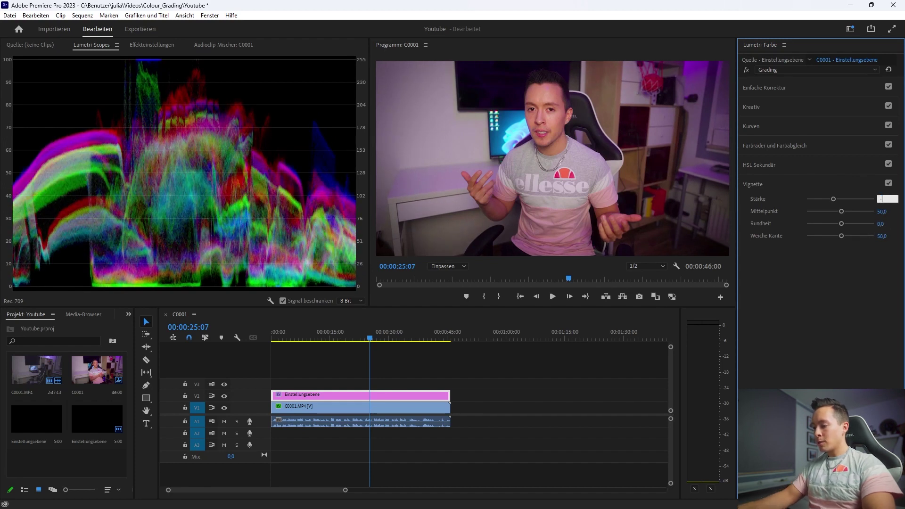
pyautogui.write('0,4')
pyautogui.press('Return')
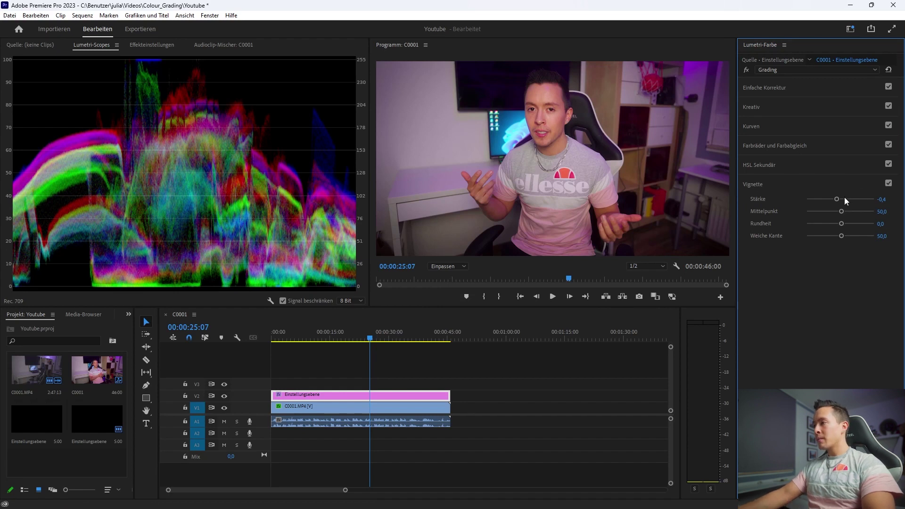
# Try the strongest vignette darkening, then set Stärke to -0,4.
pyautogui.moveTo(801, 204); pyautogui.dragTo(787, 186)
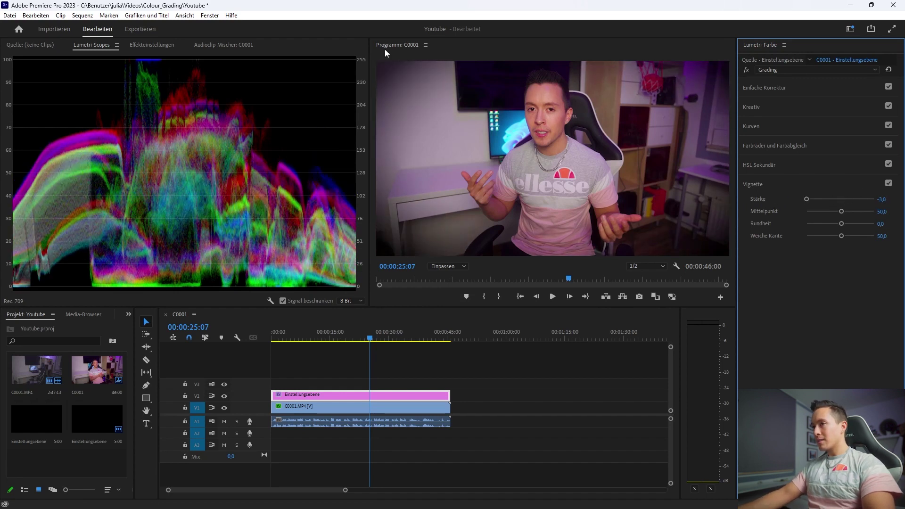
pyautogui.click(881, 199)
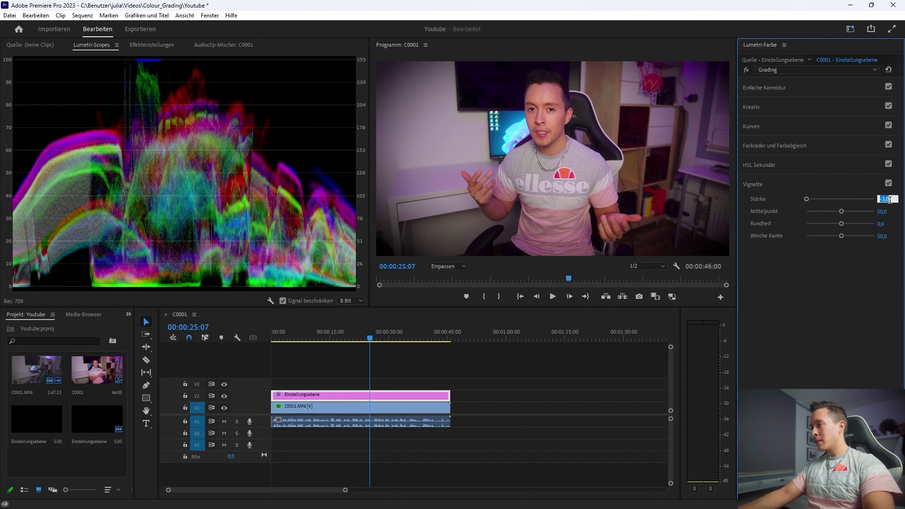
pyautogui.write('-0,4')
pyautogui.press('Return')
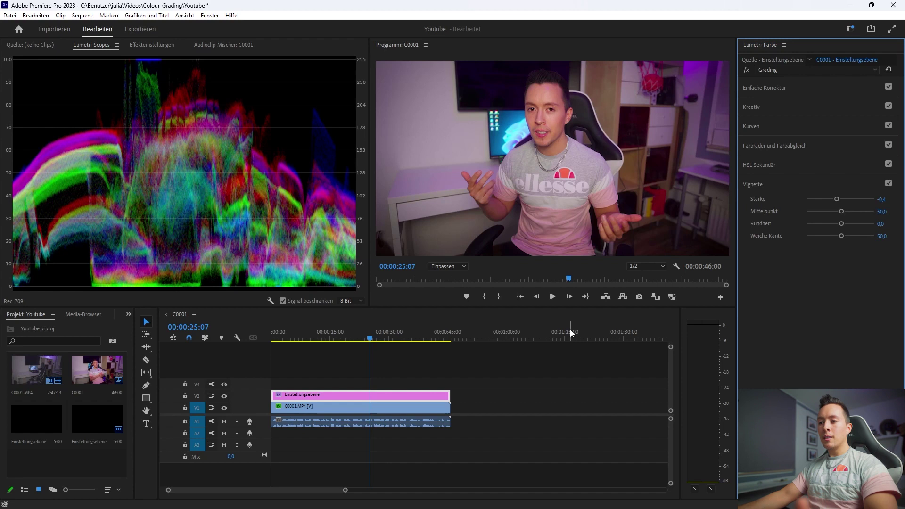
# Hide and re-show the V2 adjustment layer to compare the ungraded and graded clip.
pyautogui.click(224, 395)
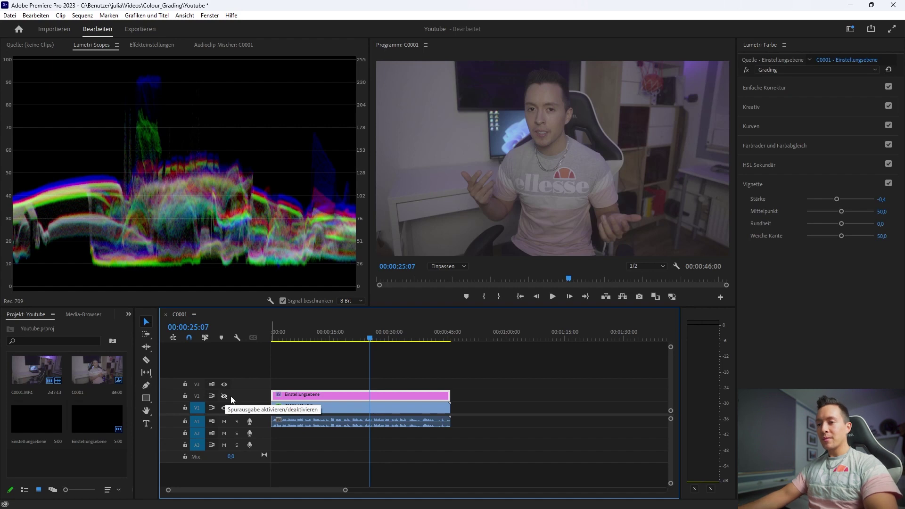
pyautogui.click(225, 396)
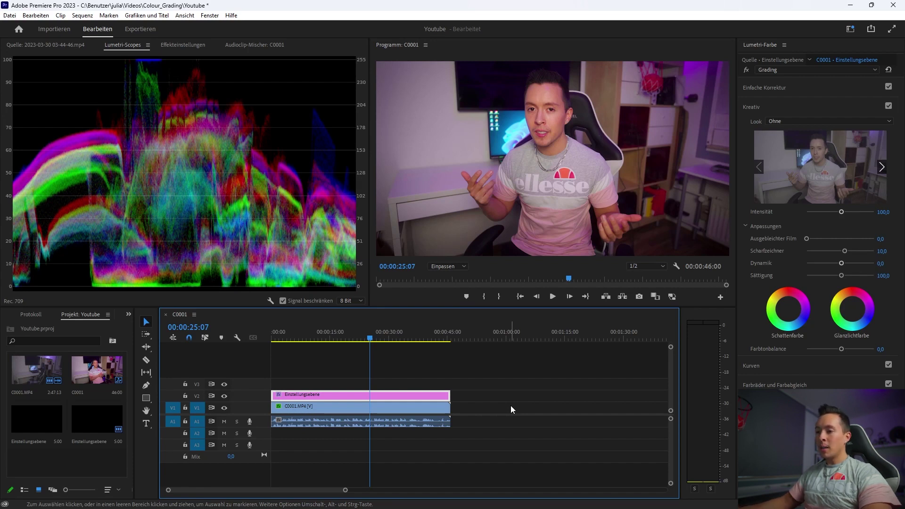
# Add a second Lumetri Color effect to the adjustment layer and rename it Lut.
pyautogui.click(776, 69)
pyautogui.click(774, 104)
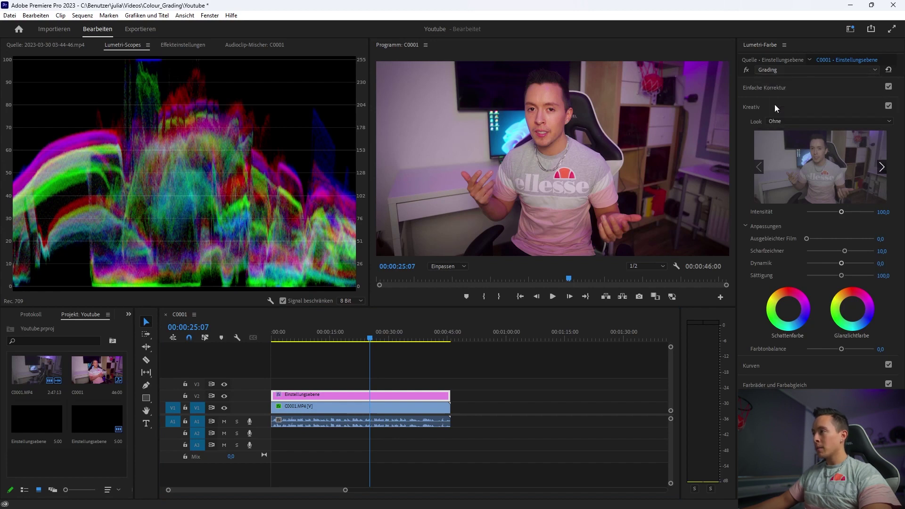
pyautogui.click(790, 70)
pyautogui.click(784, 123)
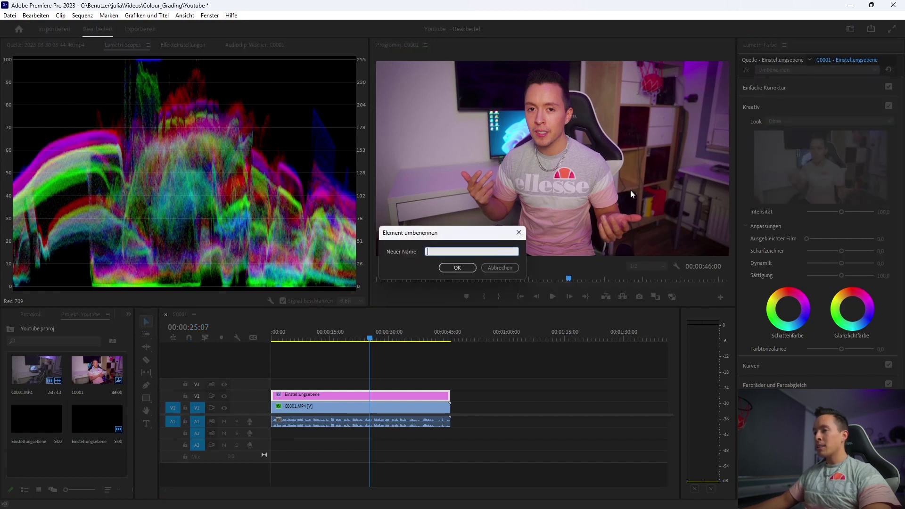
pyautogui.write('L')
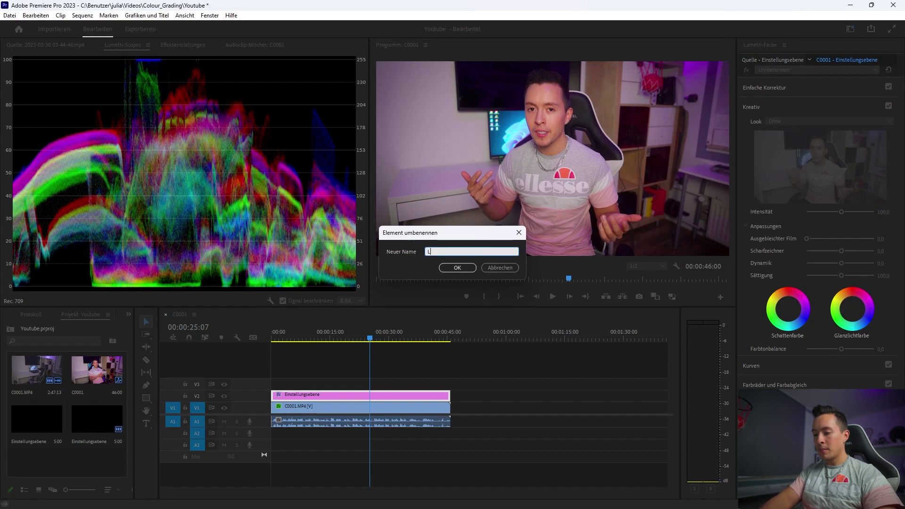
pyautogui.write('ut')
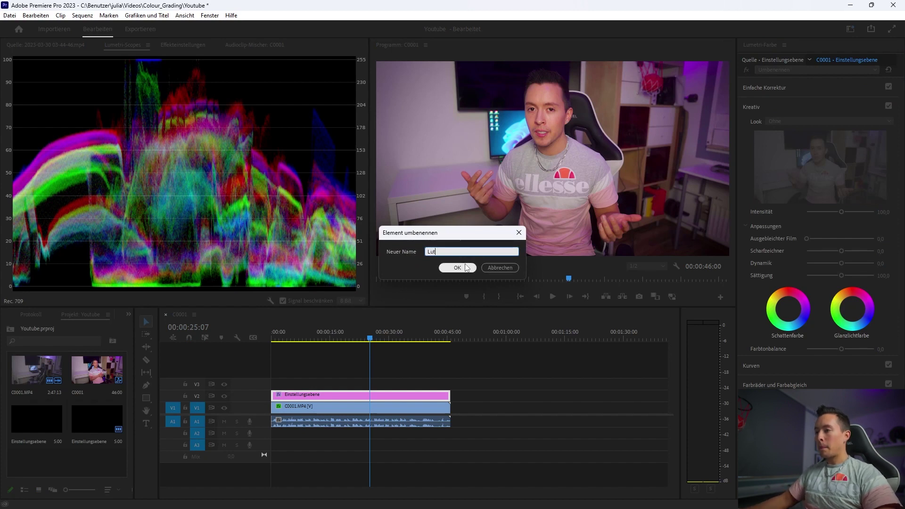
pyautogui.click(466, 268)
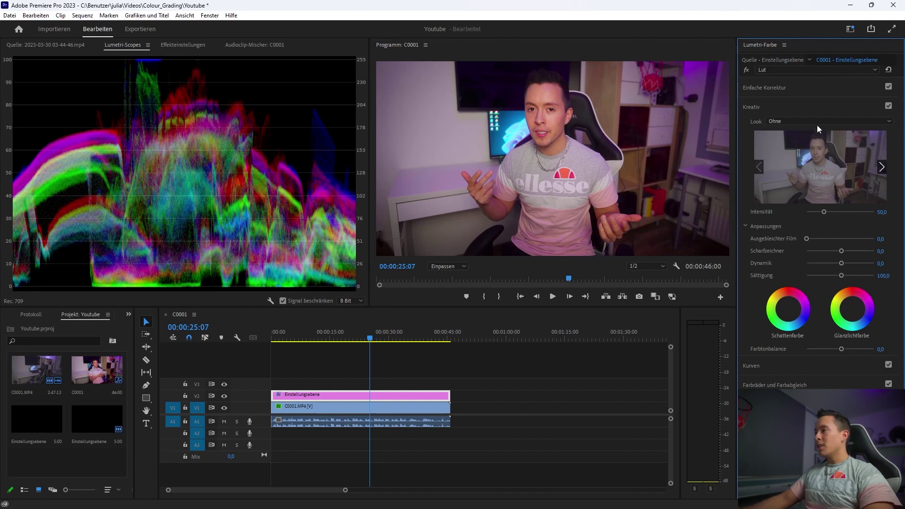
# Load Blockbuster Lut 01.cube as the creative look and compare it by bypassing the effect.
pyautogui.click(791, 123)
pyautogui.click(790, 134)
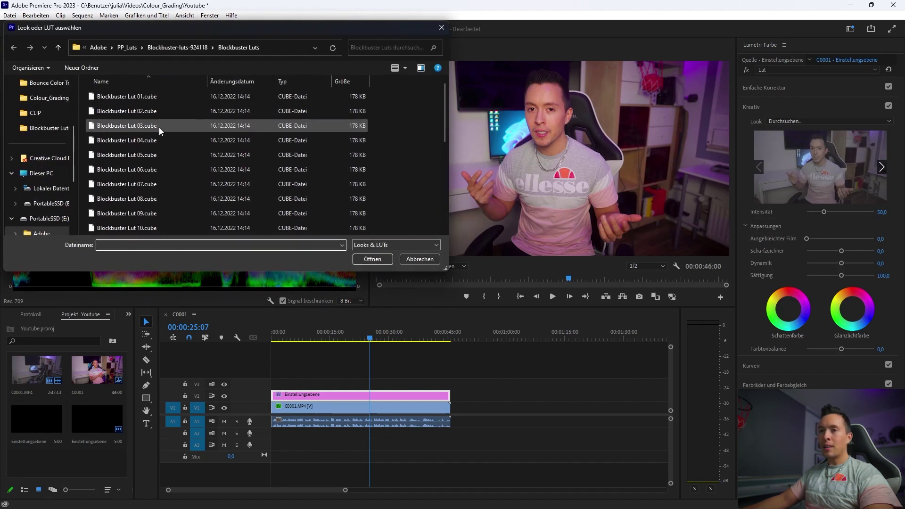
pyautogui.click(149, 97)
pyautogui.click(389, 259)
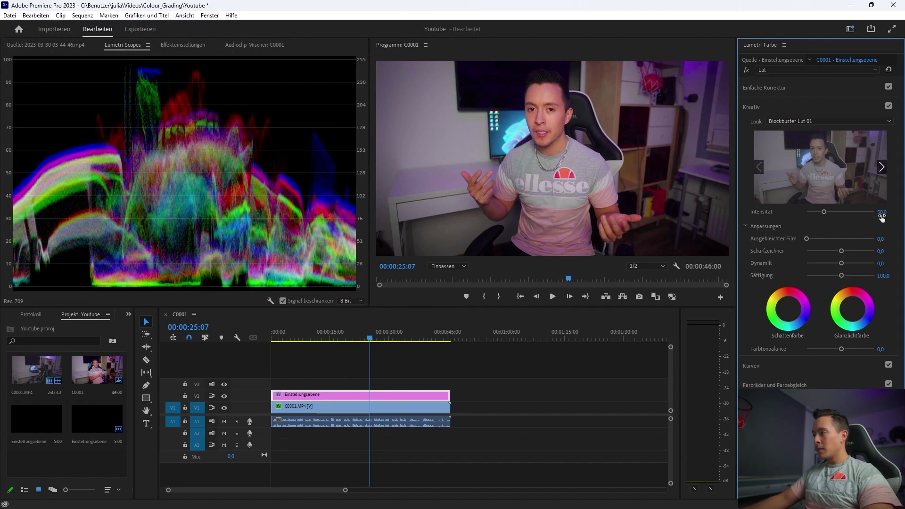
pyautogui.click(747, 69)
pyautogui.click(746, 70)
pyautogui.click(746, 70)
pyautogui.click(746, 70)
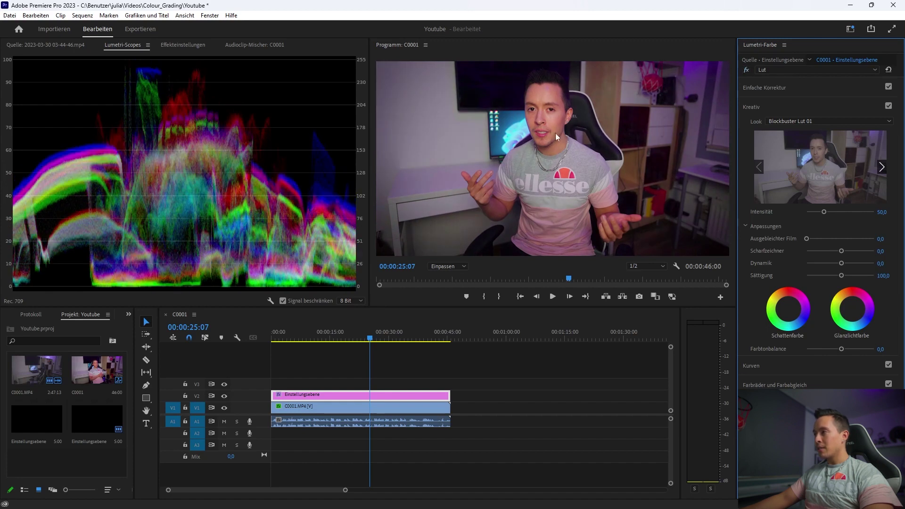
# Try Blockbuster Lut 02 and 03, then keep Blockbuster Lut 04.cube as the look.
pyautogui.click(802, 121)
pyautogui.click(796, 139)
pyautogui.click(218, 110)
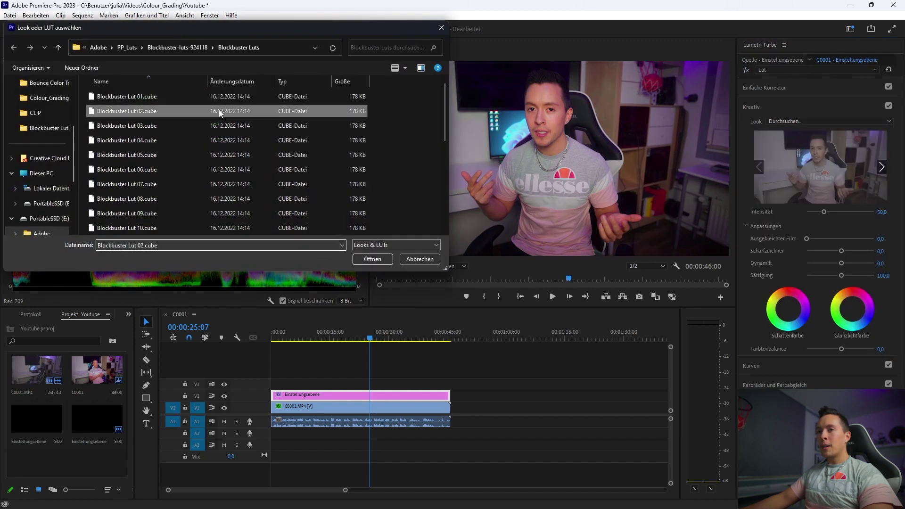
pyautogui.click(372, 259)
pyautogui.click(786, 122)
pyautogui.click(786, 138)
pyautogui.click(191, 124)
pyautogui.click(382, 259)
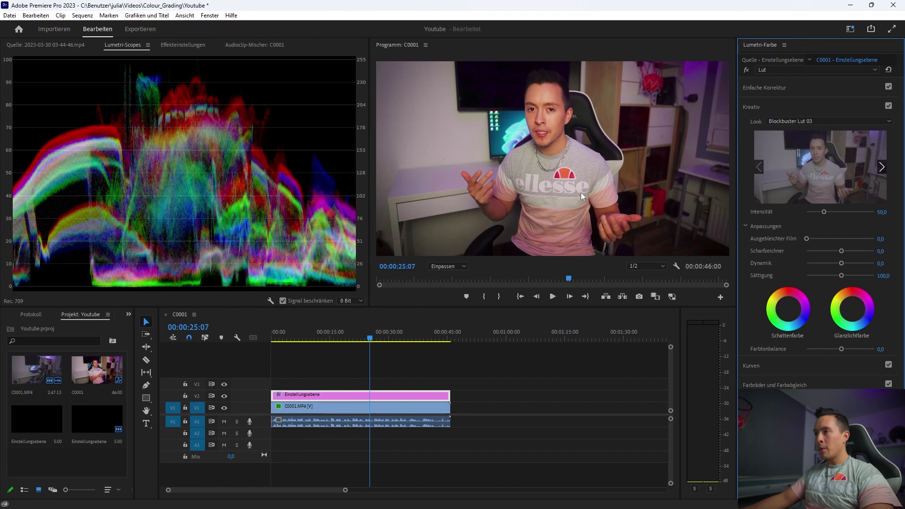
pyautogui.click(786, 121)
pyautogui.click(788, 140)
pyautogui.click(238, 139)
pyautogui.click(372, 259)
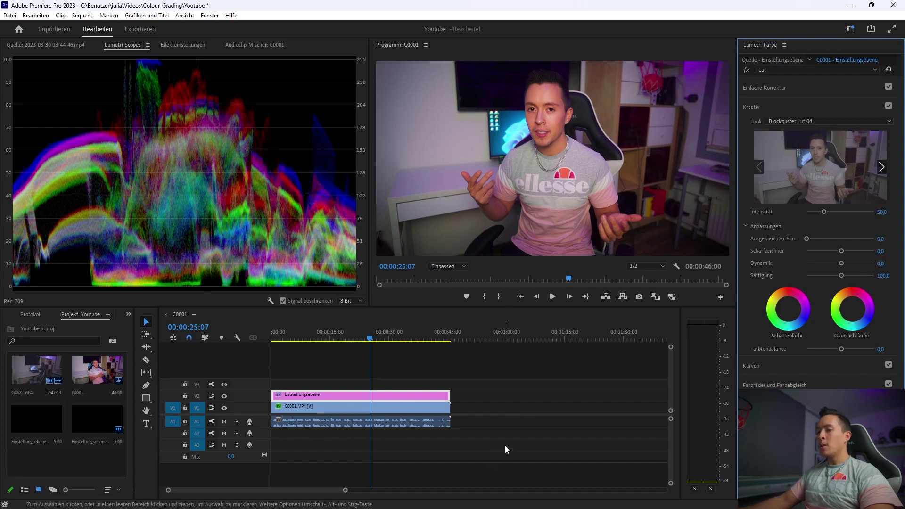
# Toggle the V2 adjustment layer off and on repeatedly to compare graded versus ungraded footage, ending off.
pyautogui.click(224, 396)
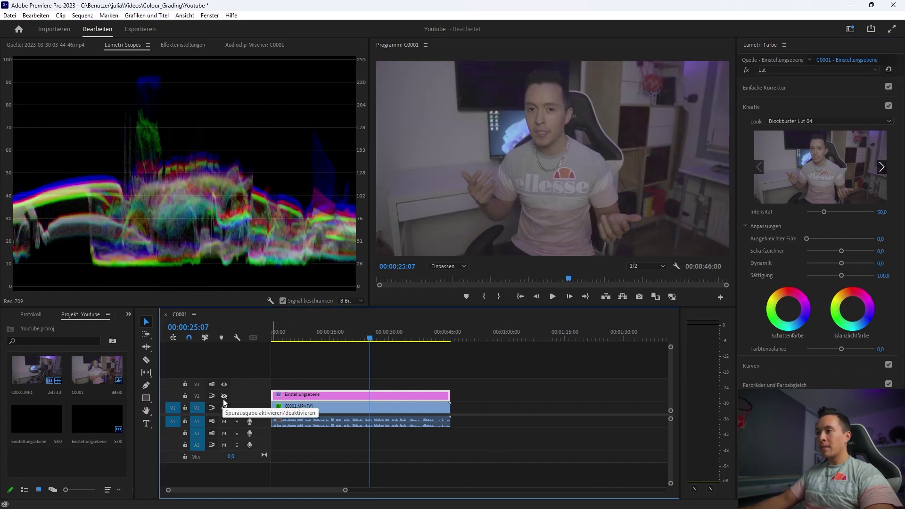
pyautogui.click(224, 398)
pyautogui.click(224, 399)
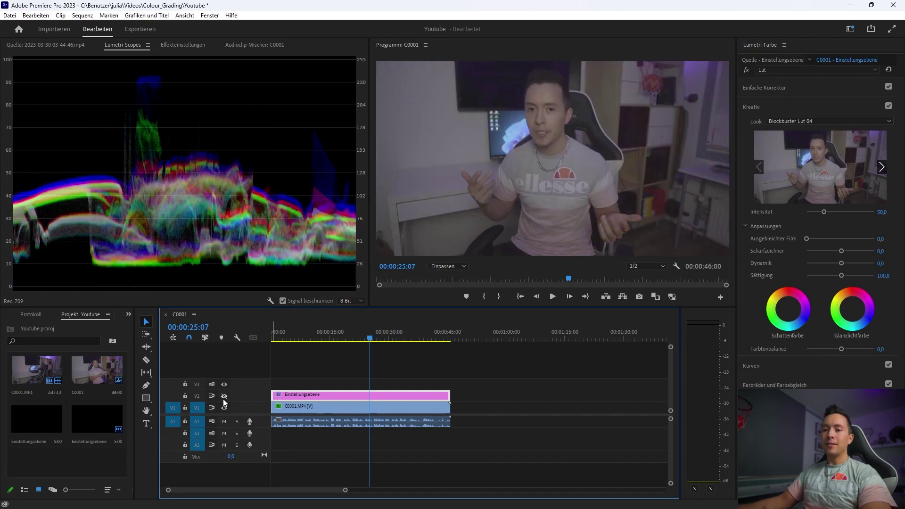
pyautogui.click(225, 396)
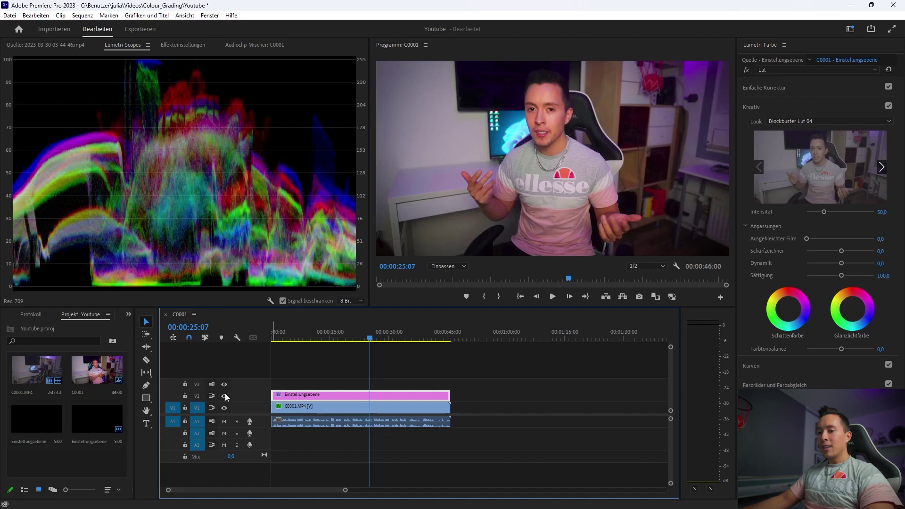
pyautogui.click(224, 396)
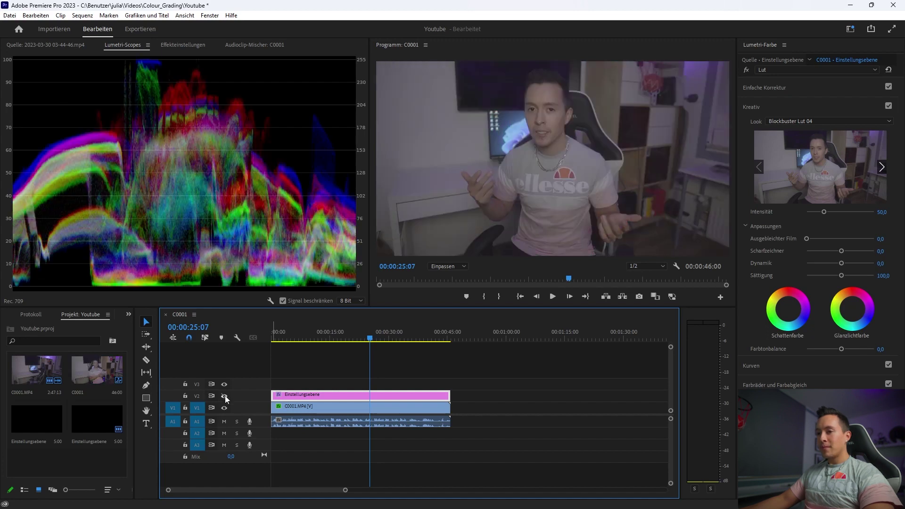
pyautogui.click(225, 396)
pyautogui.click(224, 396)
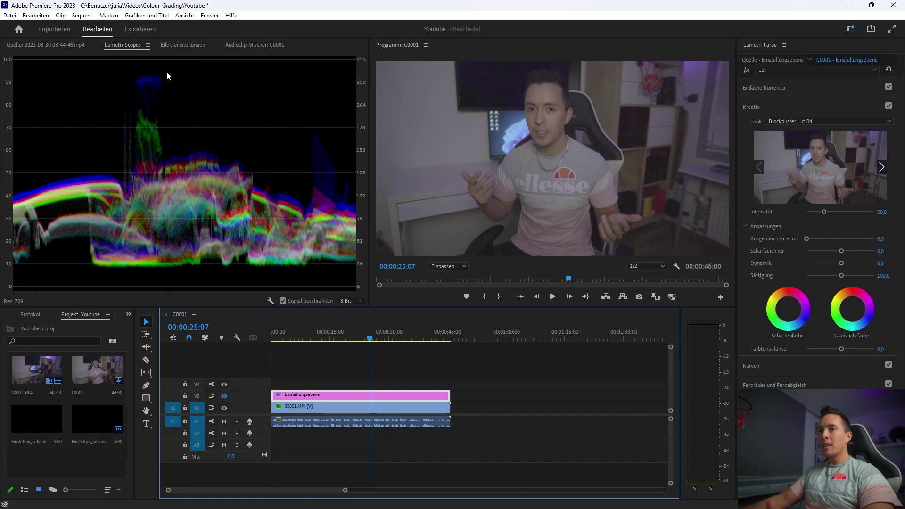
# Switch the V2 adjustment layer's track output back on to show the graded clip.
pyautogui.click(224, 395)
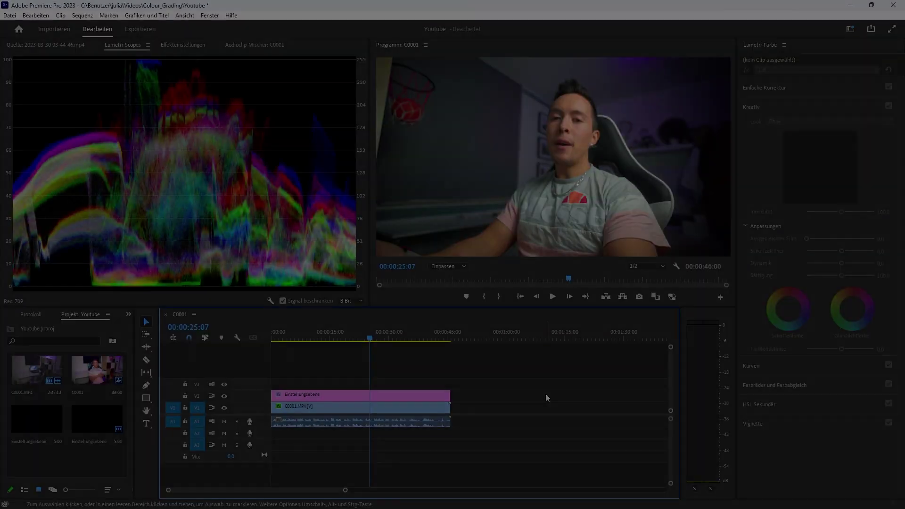